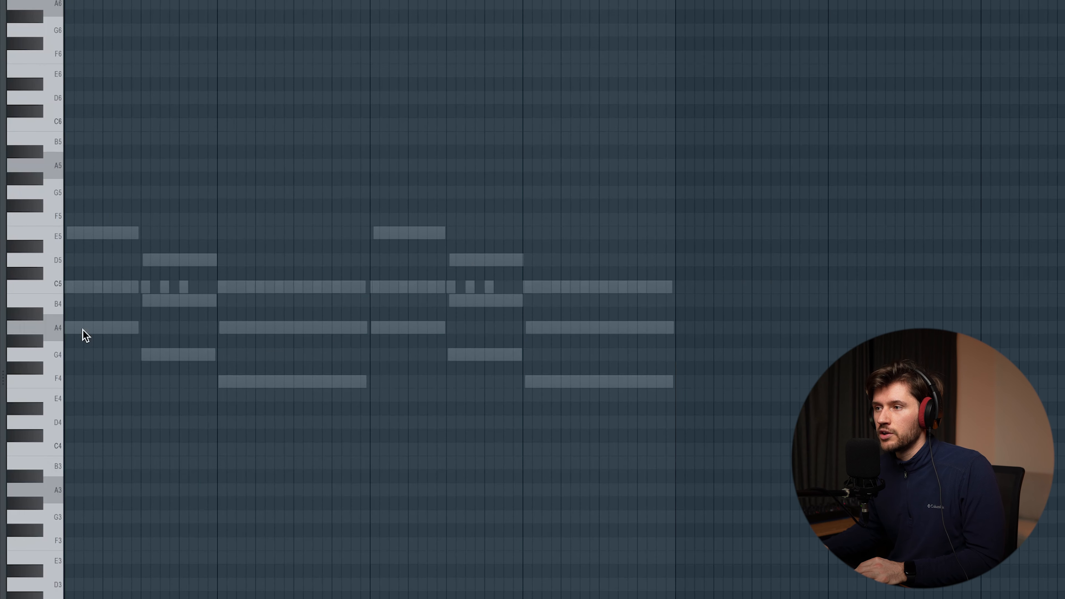
# With grid snapping off, place root notes A4 and G4 in bar 1 and two F4 notes in bar 2
pyautogui.moveTo(77, 329); pyautogui.dragTo(106, 328)
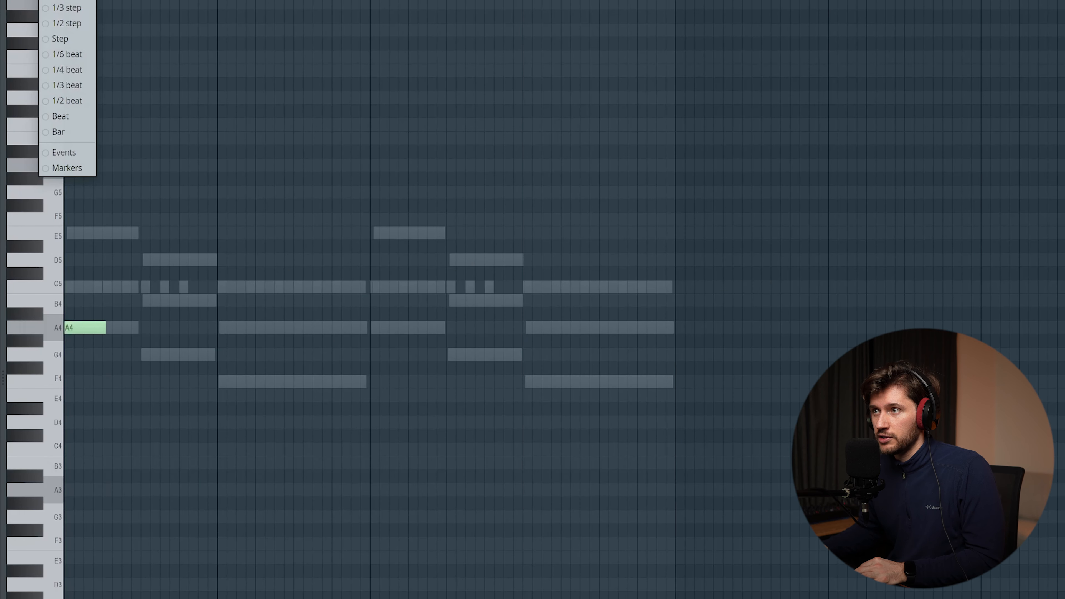
pyautogui.click(65, 1)
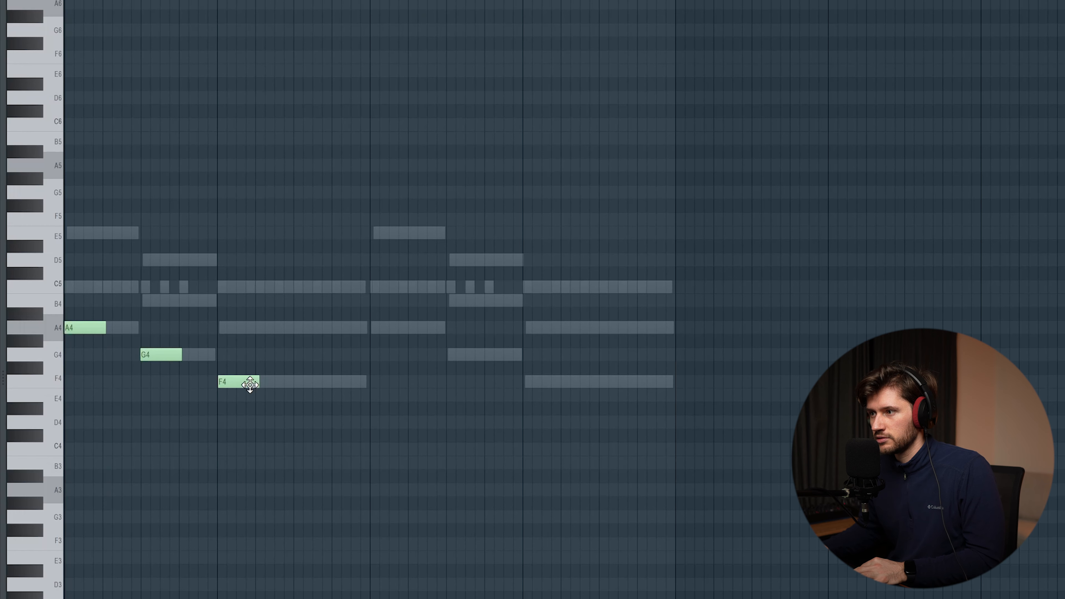
pyautogui.press('space')
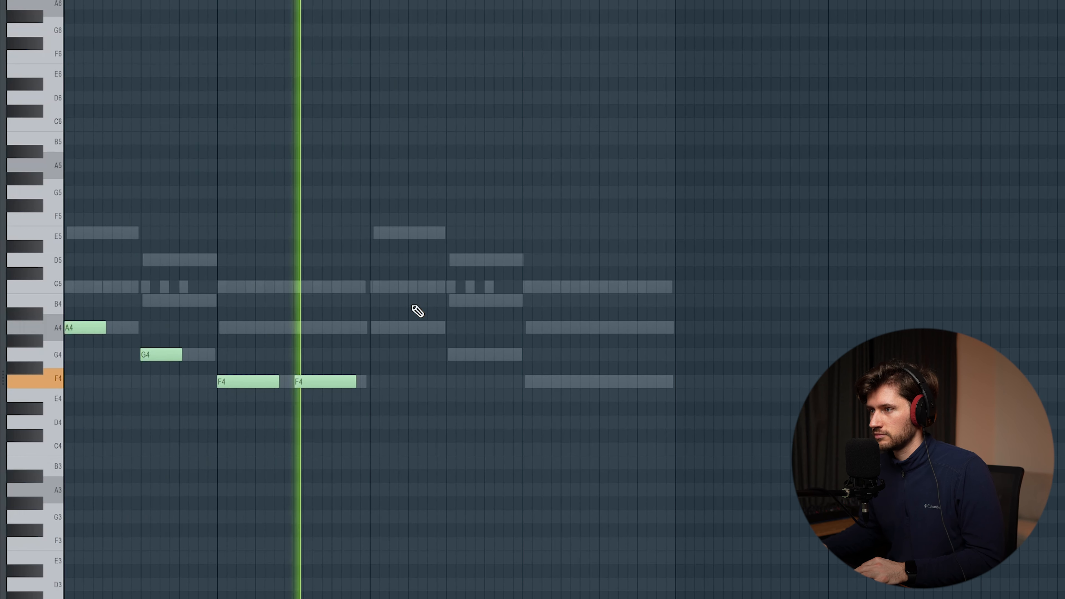
pyautogui.press('space')
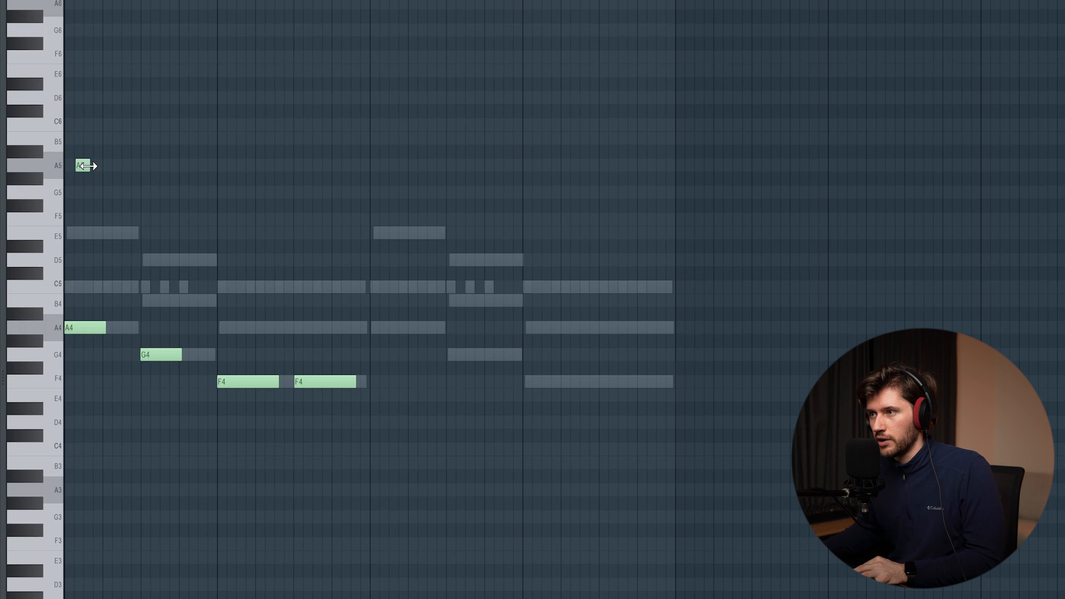
# Add short offbeat high notes above the roots: A5 and F5 in bar 1 and two E5 notes in bar 2
pyautogui.press('space')
pyautogui.moveTo(117, 221); pyautogui.dragTo(158, 220)
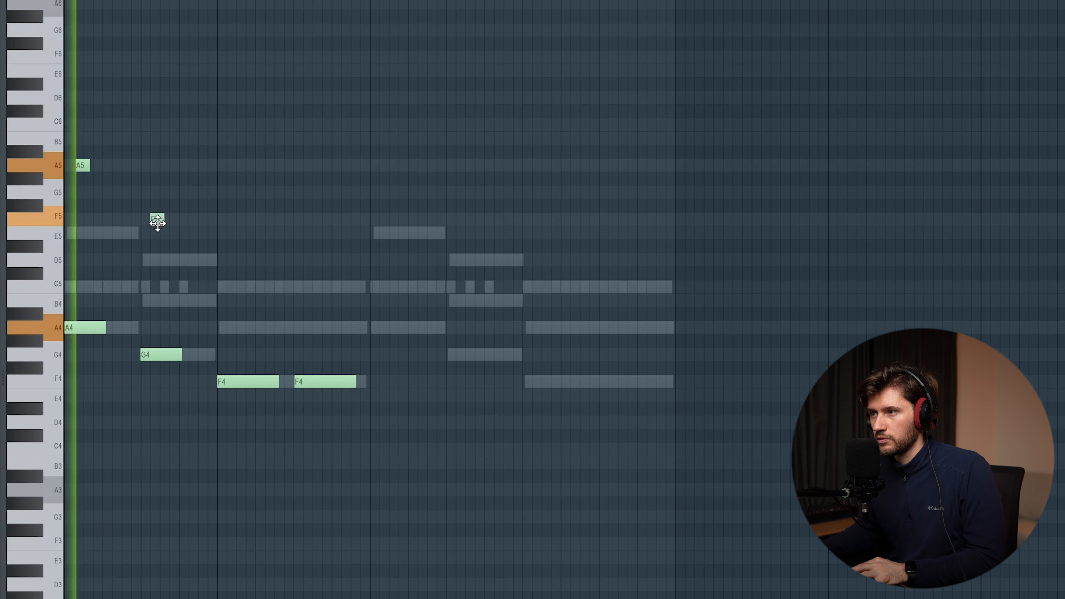
pyautogui.press('space')
pyautogui.click(233, 260)
pyautogui.press('space')
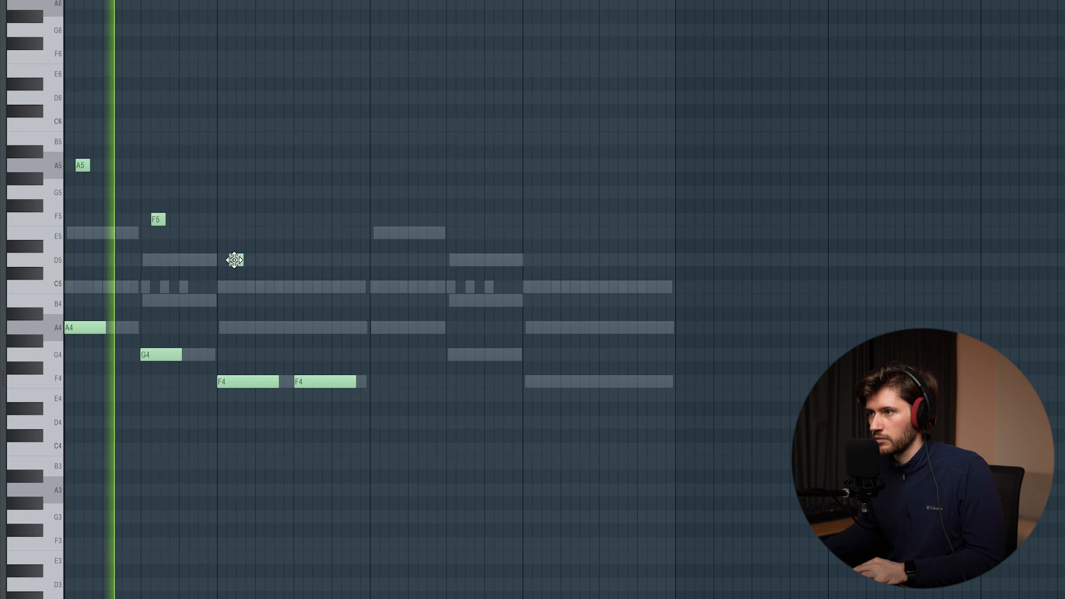
pyautogui.click(307, 261)
pyautogui.press('space')
pyautogui.moveTo(308, 262); pyautogui.dragTo(310, 262)
pyautogui.press('space')
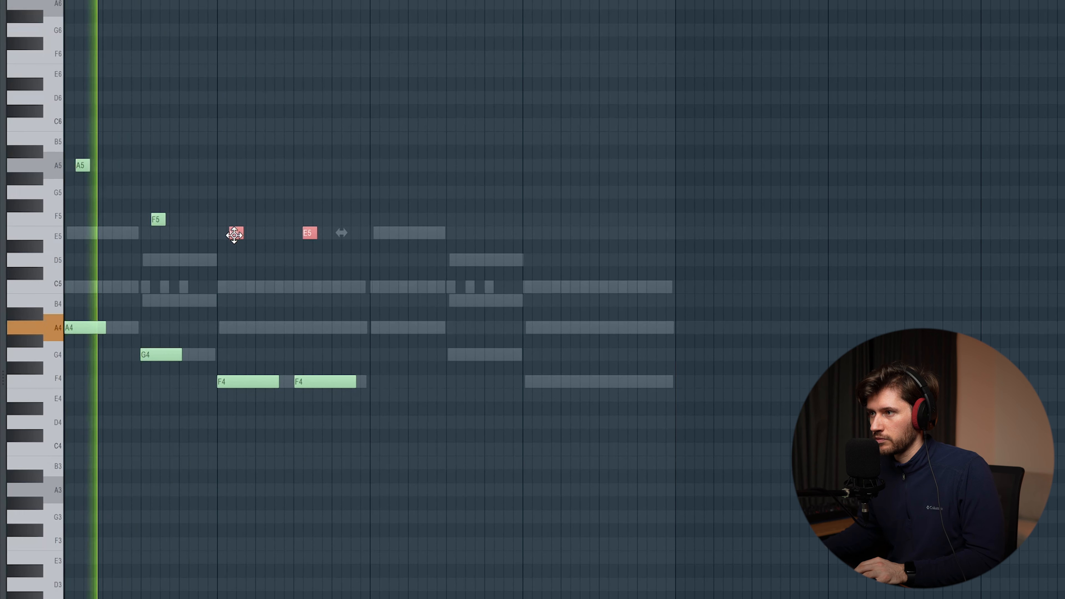
pyautogui.keyDown('ctrl'); pyautogui.click(467, 277); pyautogui.keyUp('ctrl')
pyautogui.press('space')
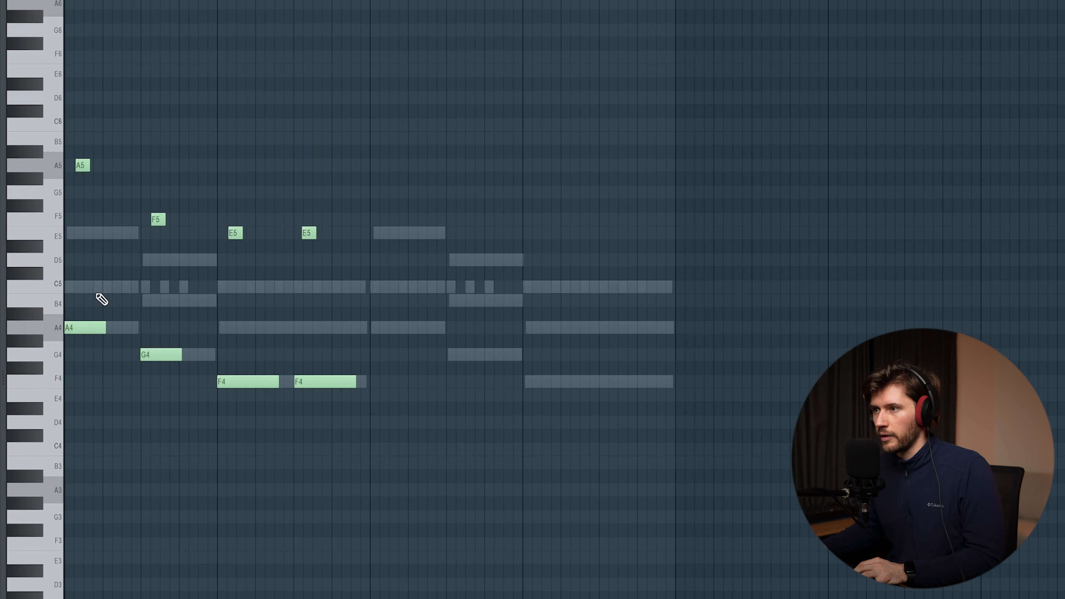
# Fill bar 1 with C5 and E5 over the A root, and B4 and D5 over the G root
pyautogui.press('space')
pyautogui.moveTo(119, 235); pyautogui.dragTo(127, 234)
pyautogui.press('space')
pyautogui.press('space')
pyautogui.click(166, 300)
pyautogui.click(199, 260)
pyautogui.press('space')
pyautogui.press('space')
pyautogui.moveTo(170, 302); pyautogui.dragTo(176, 302)
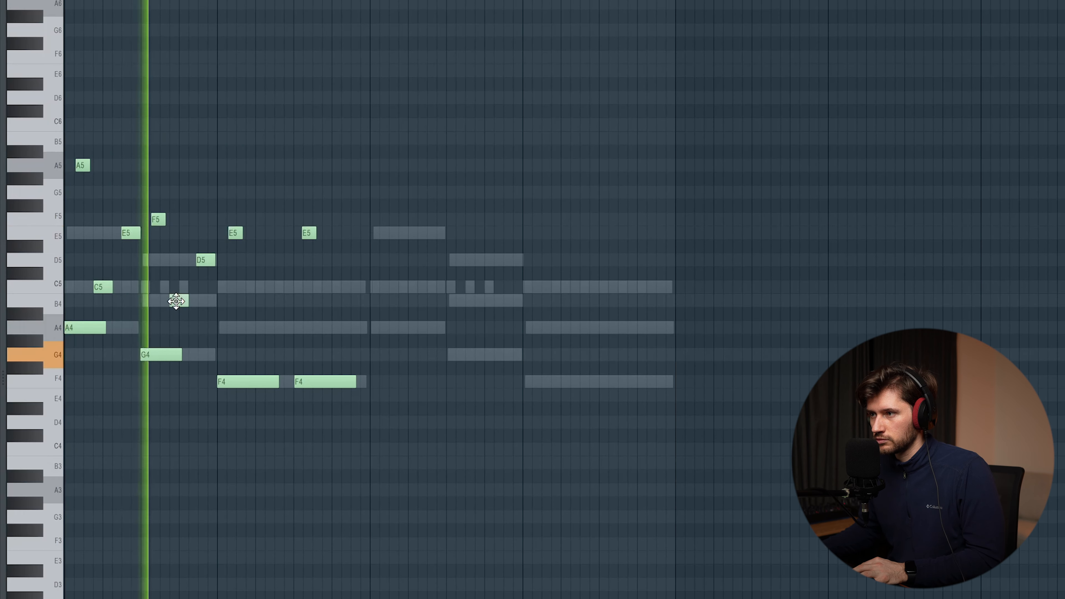
pyautogui.press('space')
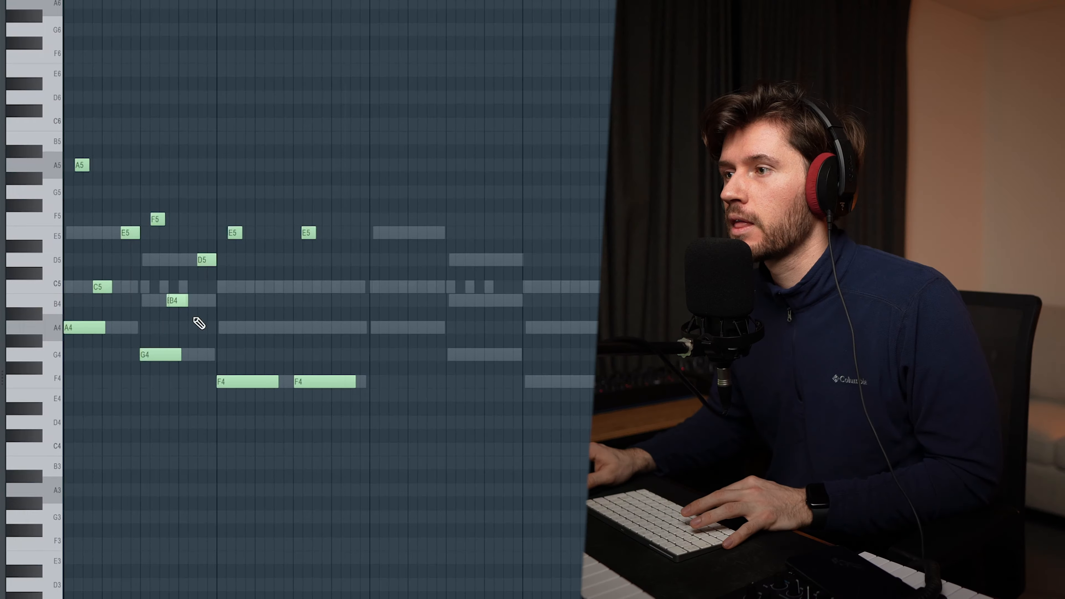
# Fill bar 2 with the notes A4, C5, A4 and A4 between the existing F4 and E5 notes
pyautogui.click(250, 328)
pyautogui.click(279, 288)
pyautogui.click(326, 328)
pyautogui.click(345, 289)
pyautogui.press('space')
pyautogui.moveTo(347, 289); pyautogui.dragTo(353, 330)
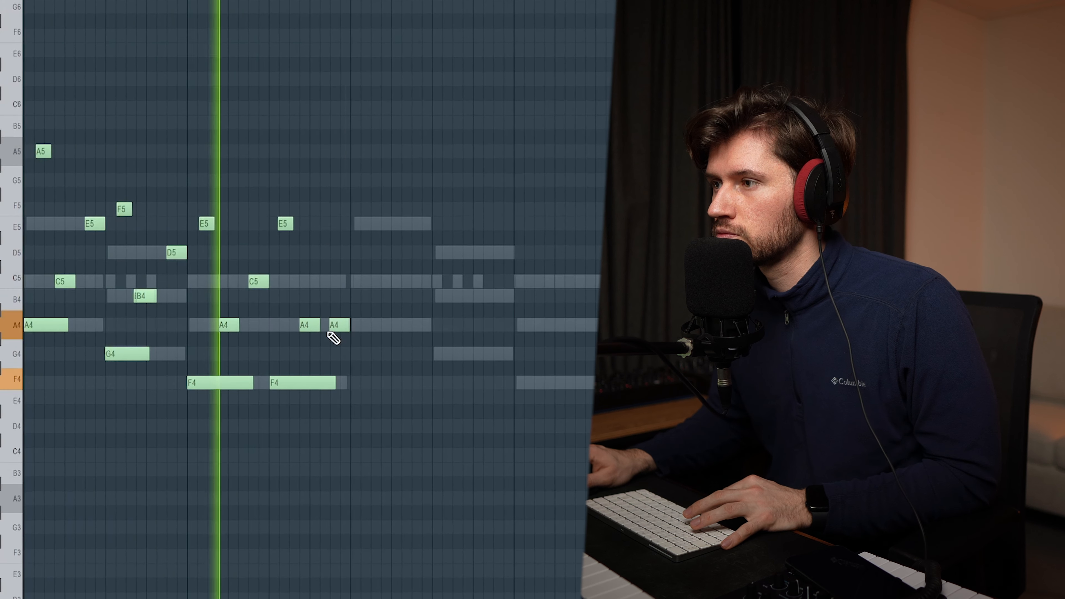
# Transpose all notes of the two-bar melody up one octave
pyautogui.moveTo(1062, 177); pyautogui.dragTo(80, 437)
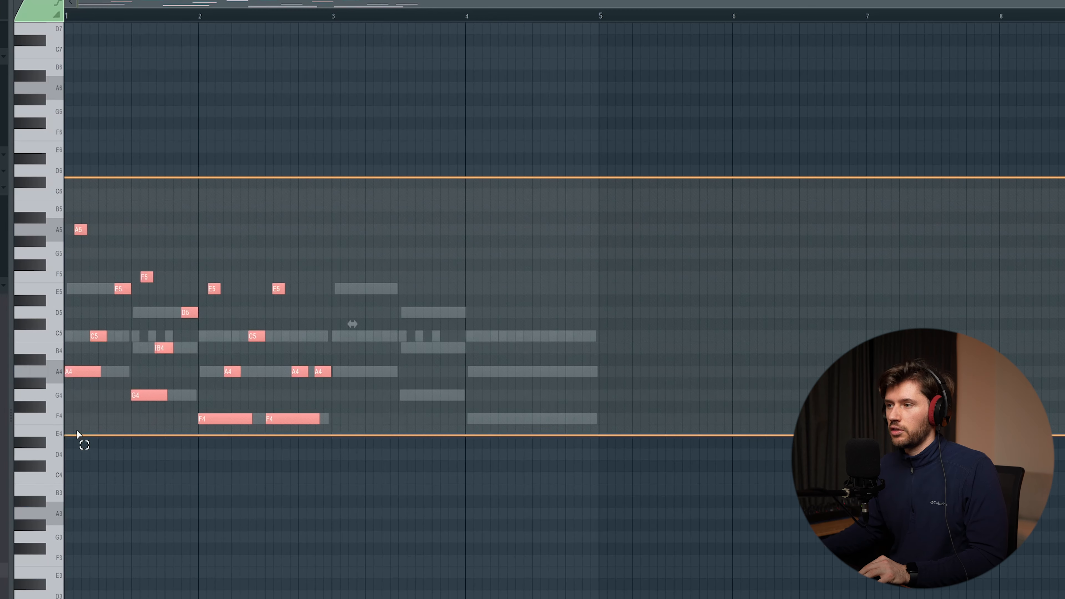
pyautogui.hotkey('ctrl', 'Up')
pyautogui.scroll(3, 168, 432)
pyautogui.press('space')
pyautogui.keyDown('ctrl'); pyautogui.click(591, 323); pyautogui.keyUp('ctrl')
pyautogui.press('space')
# Randomize the velocities of the melody notes, and duplicate the two-bar phrase into bars 3 and 4
pyautogui.hotkey('alt', 'r')
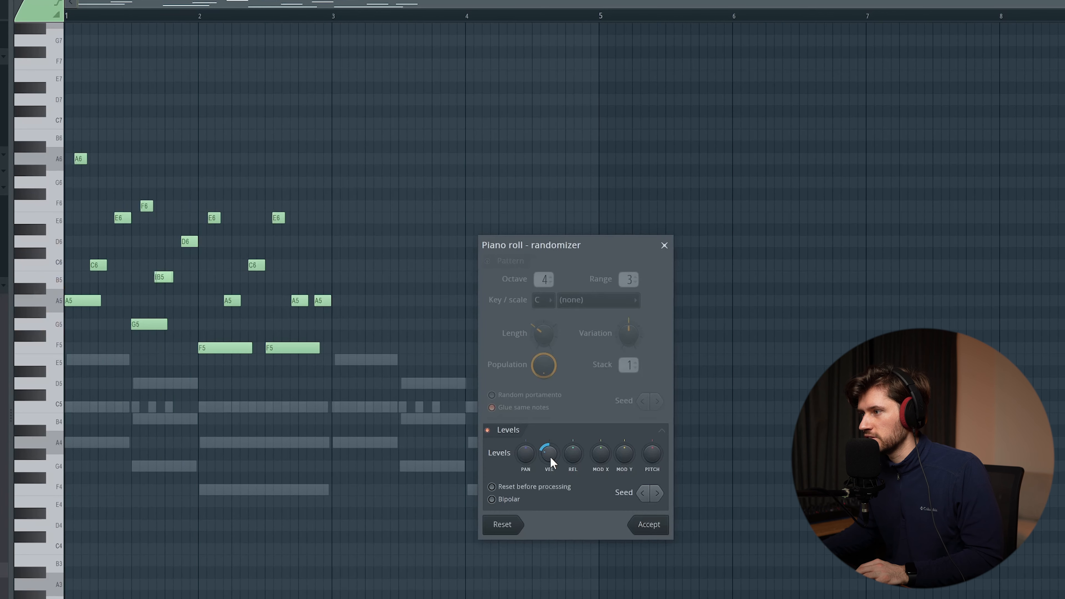
pyautogui.click(648, 524)
pyautogui.hotkey('ctrl', 'a')
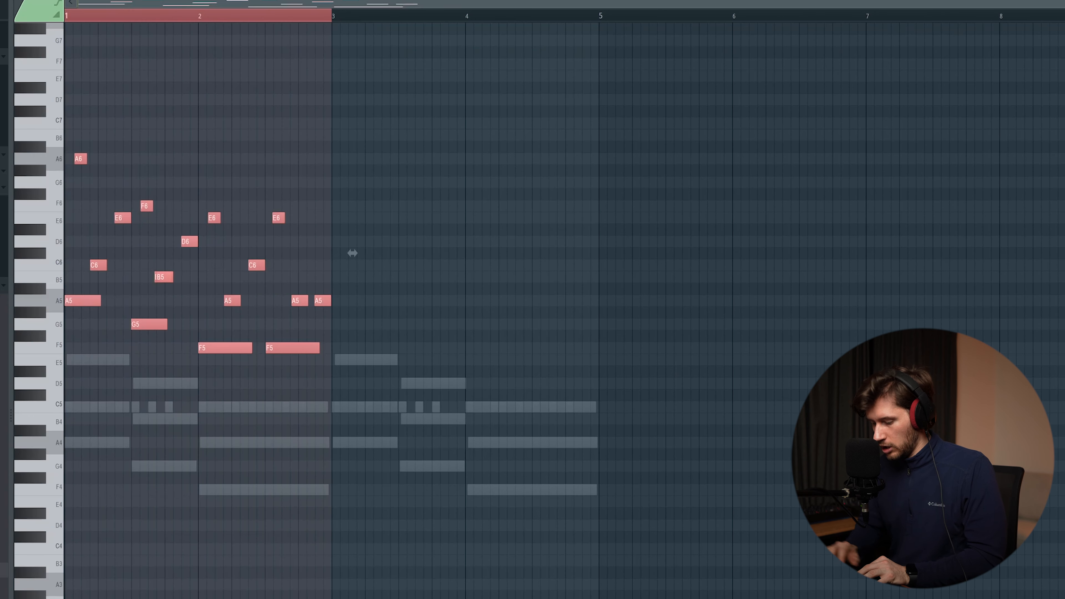
pyautogui.hotkey('ctrl', 'b')
pyautogui.click(399, 17)
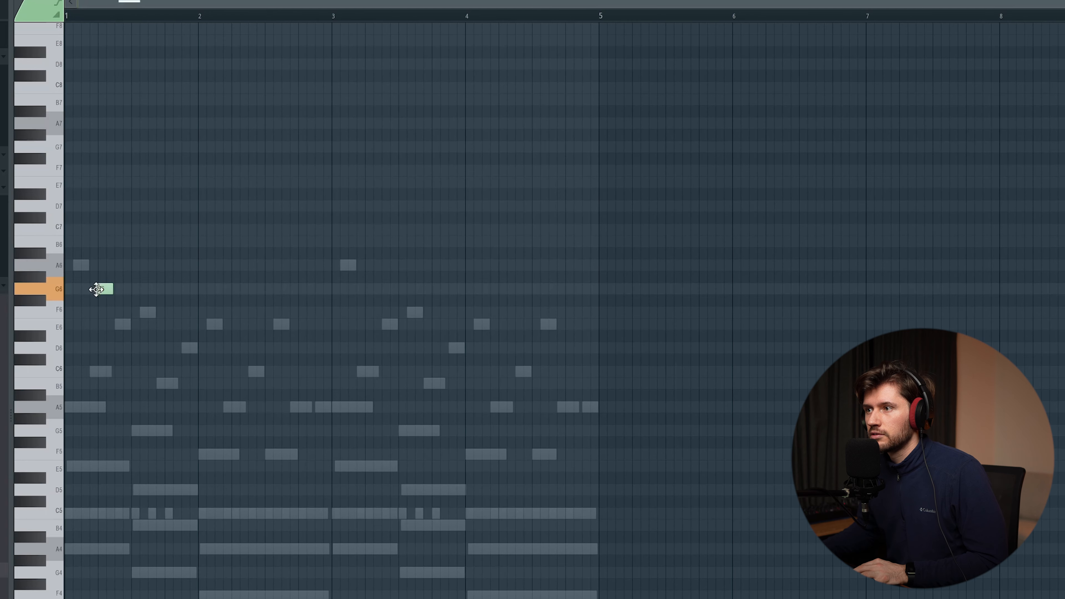
# Place three short, evenly spaced G6 notes in the first half of bar 1 for a counter-melody
pyautogui.moveTo(96, 289); pyautogui.dragTo(100, 291)
pyautogui.press('space')
pyautogui.press('space')
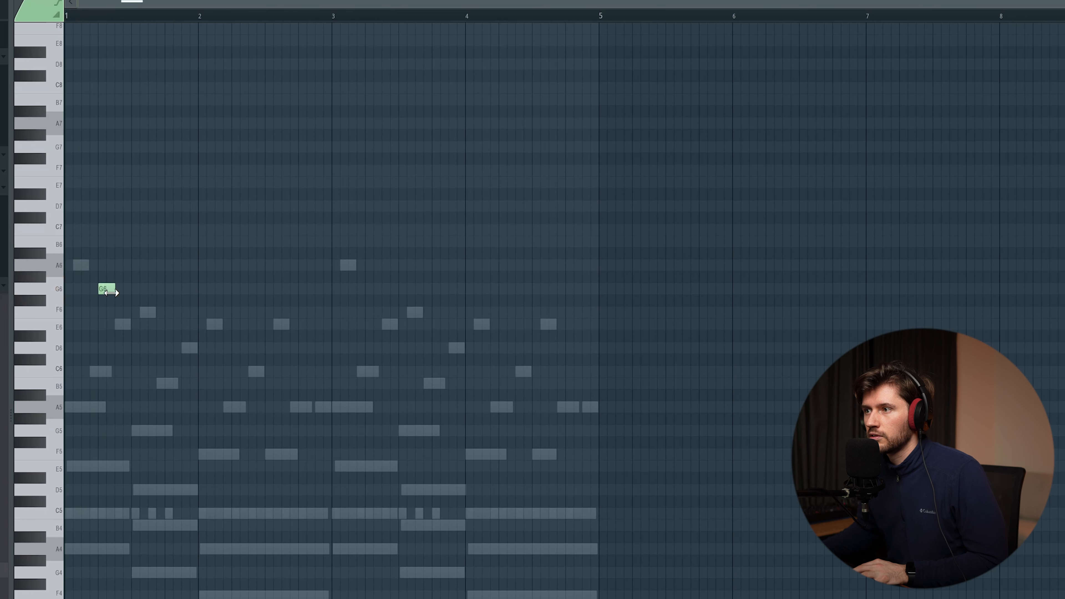
pyautogui.press('space')
pyautogui.click(118, 289)
pyautogui.press('space')
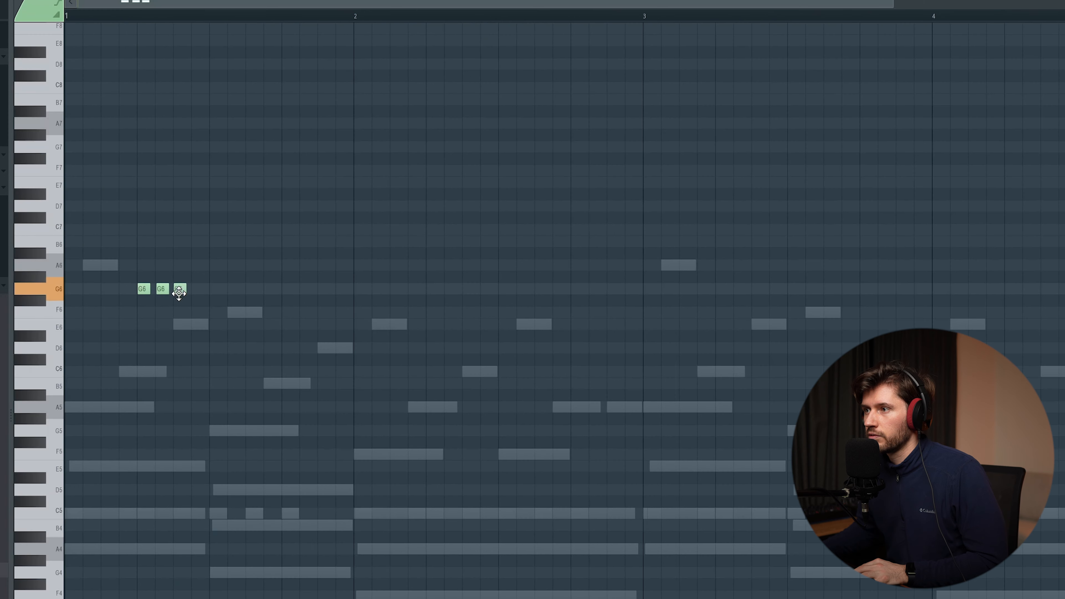
pyautogui.press('space')
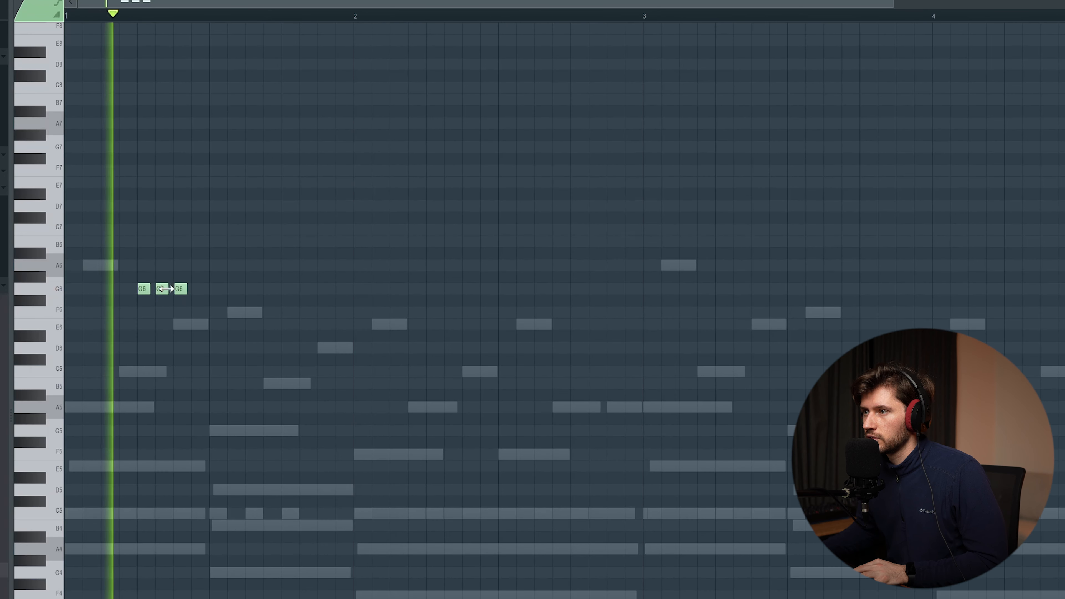
# Complete the counter-melody with an A6 note at the middle of bar 1 followed by a G6 note
pyautogui.press('space')
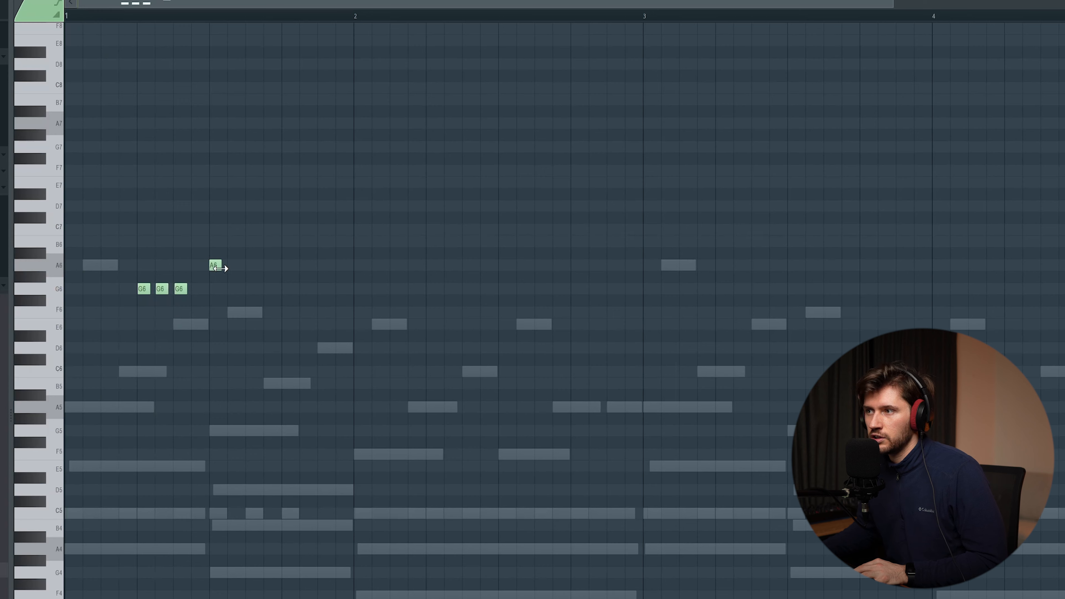
pyautogui.click(248, 294)
pyautogui.press('space')
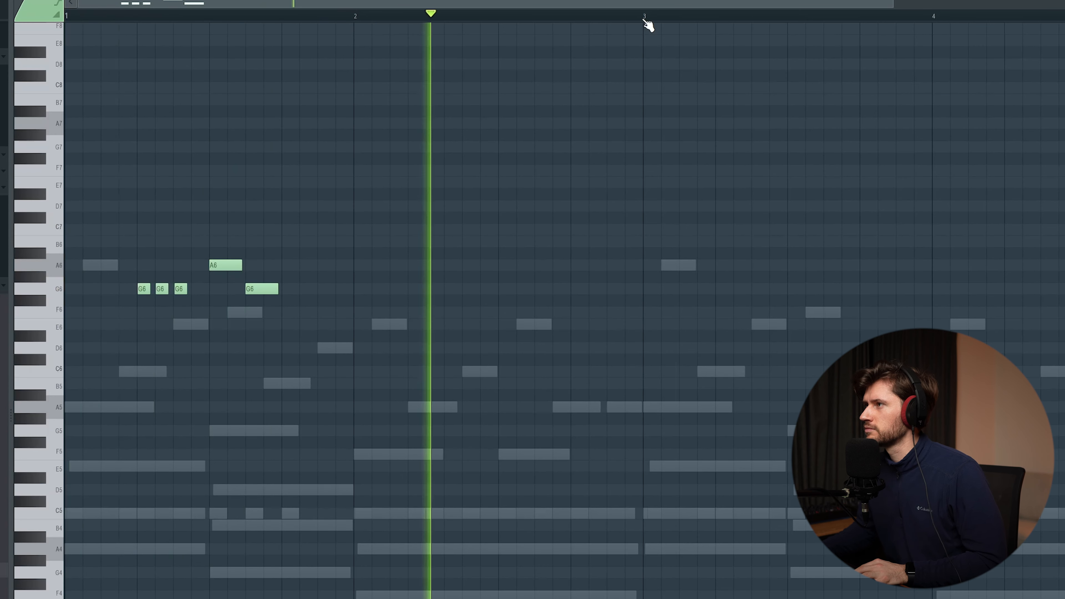
# Duplicate the five-note phrase into bar 3 and shorten the A6 and closing G6 notes in both copies
pyautogui.moveTo(643, 18); pyautogui.dragTo(300, 276)
pyautogui.hotkey('ctrl', 'b')
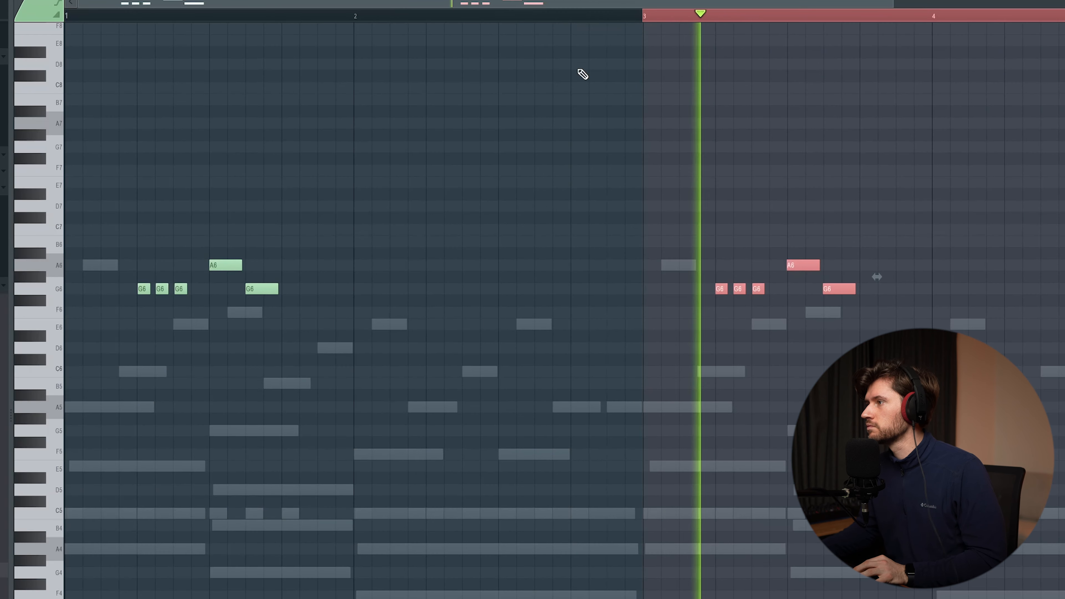
pyautogui.keyDown('ctrl'); pyautogui.click(687, 18); pyautogui.keyUp('ctrl')
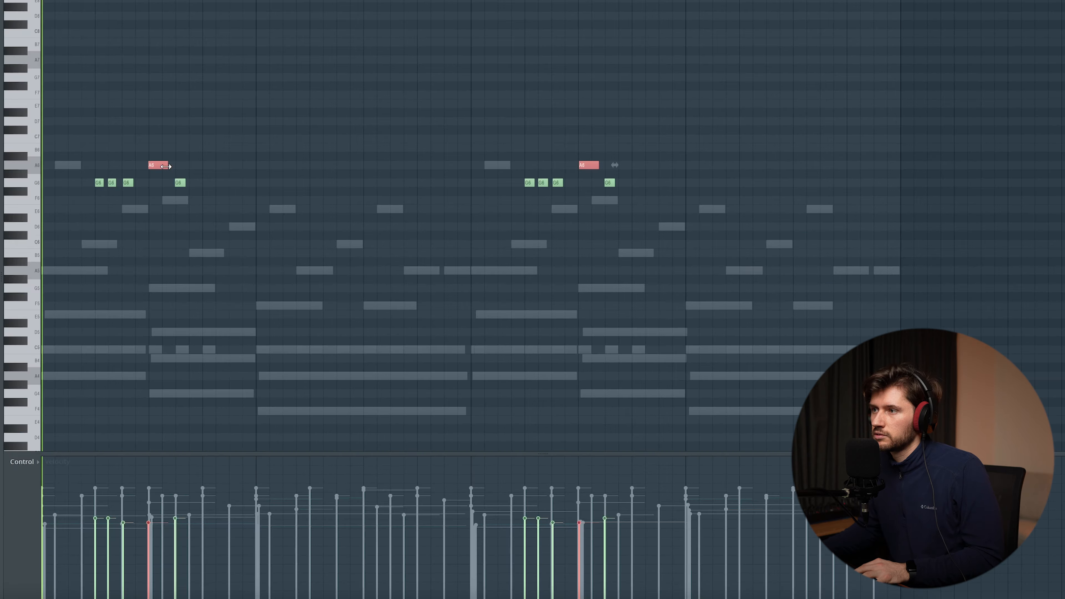
pyautogui.press('space')
# Add a Fruity DX10 instrument channel and load the Log Drum 15 preset from the AFRICAN Log Drum Kit onto it
pyautogui.rightClick(482, 288)
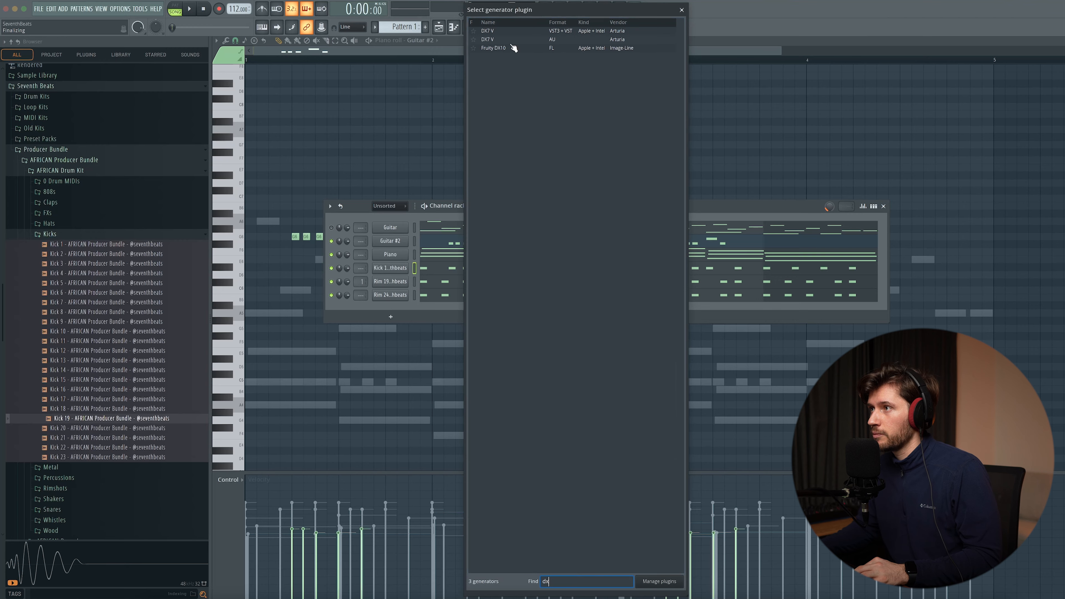
pyautogui.moveTo(133, 16); pyautogui.dragTo(538, 212)
pyautogui.click(63, 234)
pyautogui.click(76, 206)
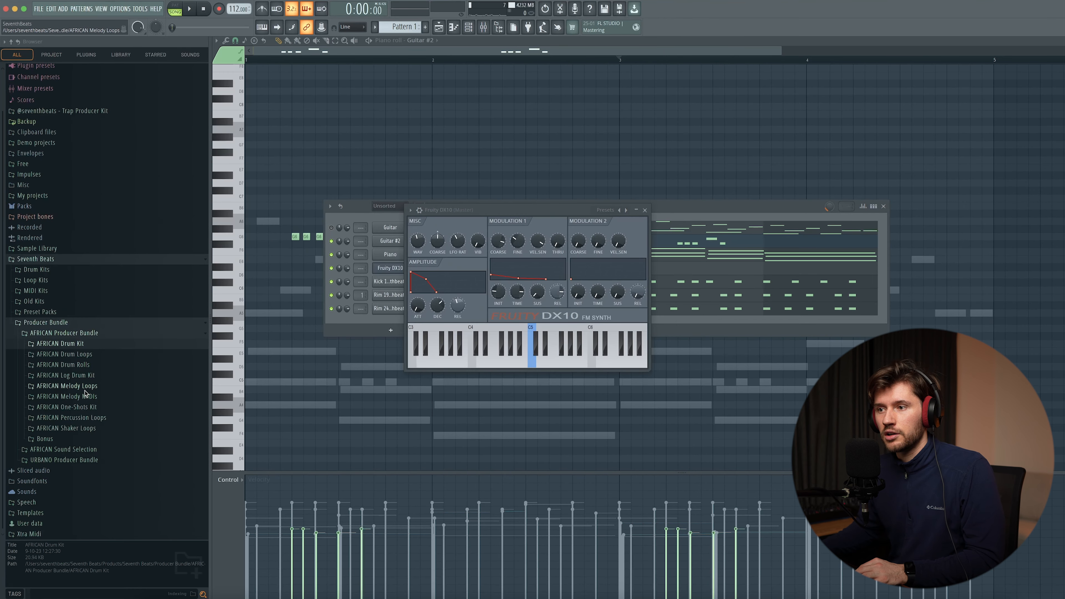
pyautogui.click(75, 376)
pyautogui.click(75, 396)
pyautogui.moveTo(83, 394); pyautogui.dragTo(479, 306)
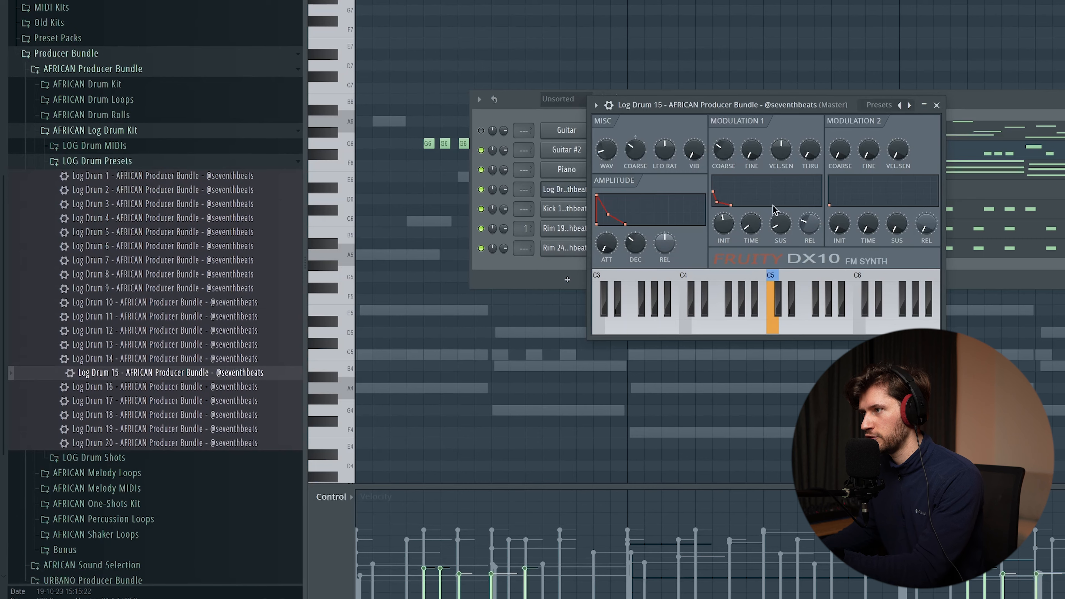
# Close the instrument and channel rack windows, and set the Log Drum 15 piano roll's grid snapping to Line
pyautogui.click(937, 107)
pyautogui.click(931, 97)
pyautogui.scroll(-1, 518, 337)
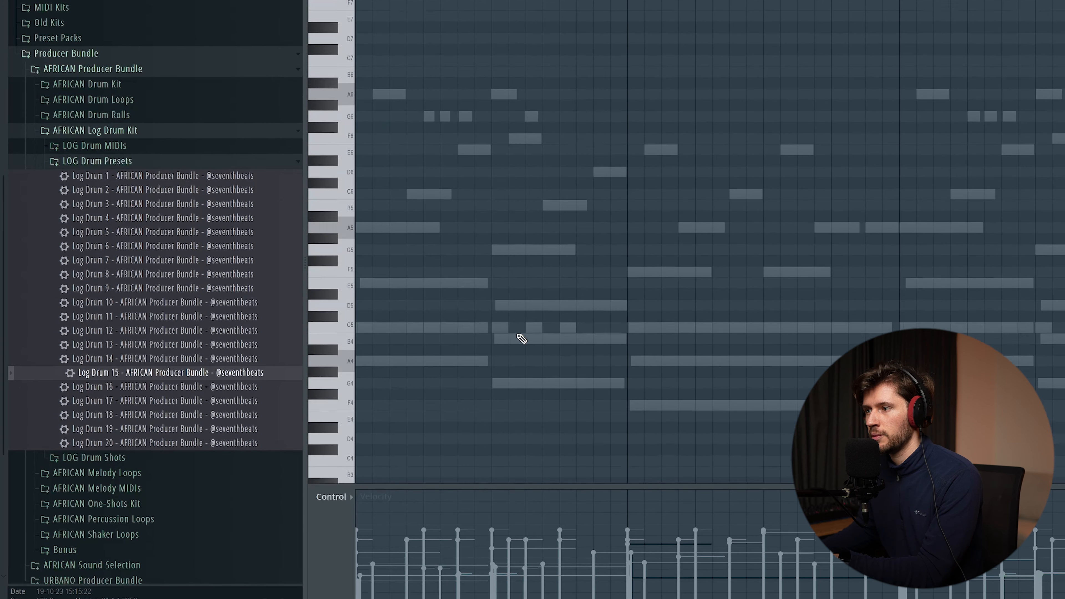
pyautogui.click(33, 5)
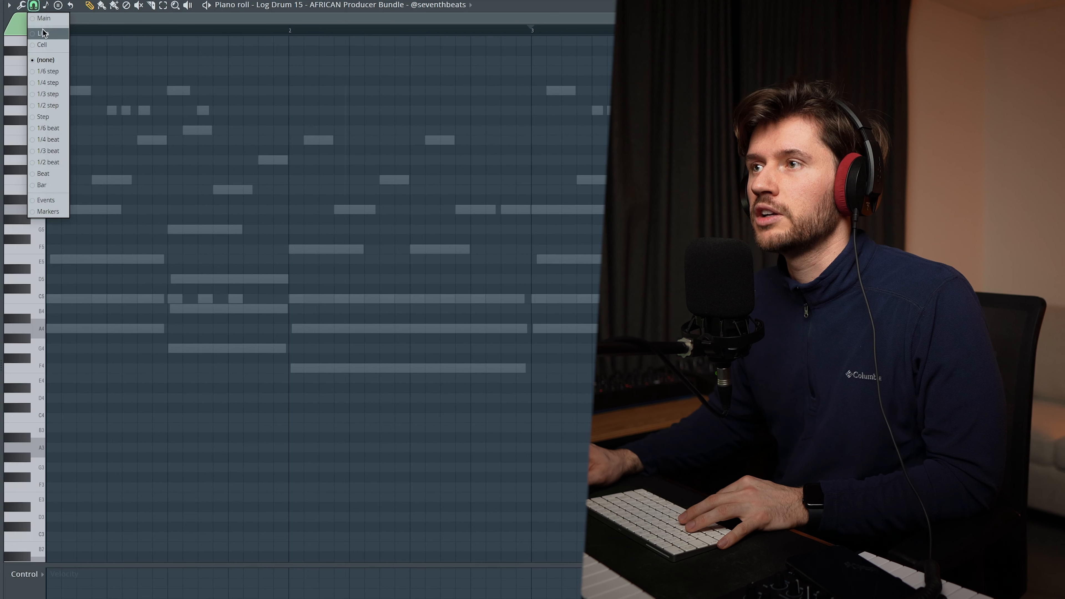
pyautogui.click(43, 33)
# Place an A4 log drum note before the middle of bar 1 and three consecutive F5 notes ending the bar
pyautogui.click(140, 330)
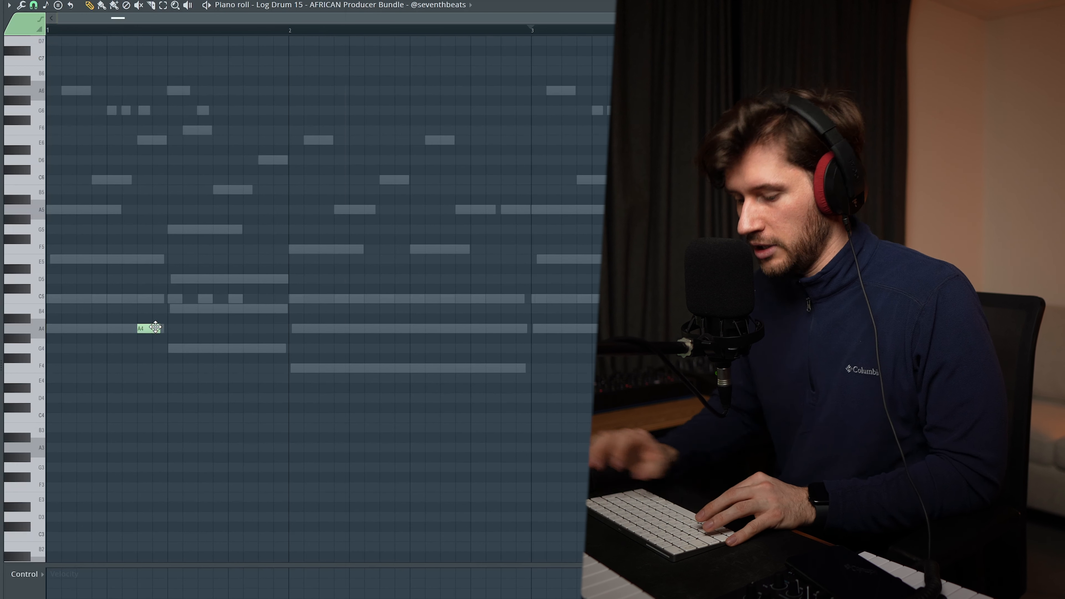
pyautogui.scroll(3, 155, 326)
pyautogui.press('space')
pyautogui.press('space')
pyautogui.click(201, 287)
pyautogui.press('space')
pyautogui.click(235, 290)
pyautogui.press('space')
pyautogui.press('space')
pyautogui.moveTo(263, 285); pyautogui.dragTo(250, 307)
pyautogui.click(267, 307)
# Place an F4 log drum note in the middle of bar 2 and three consecutive C5 notes ending the bar
pyautogui.click(383, 427)
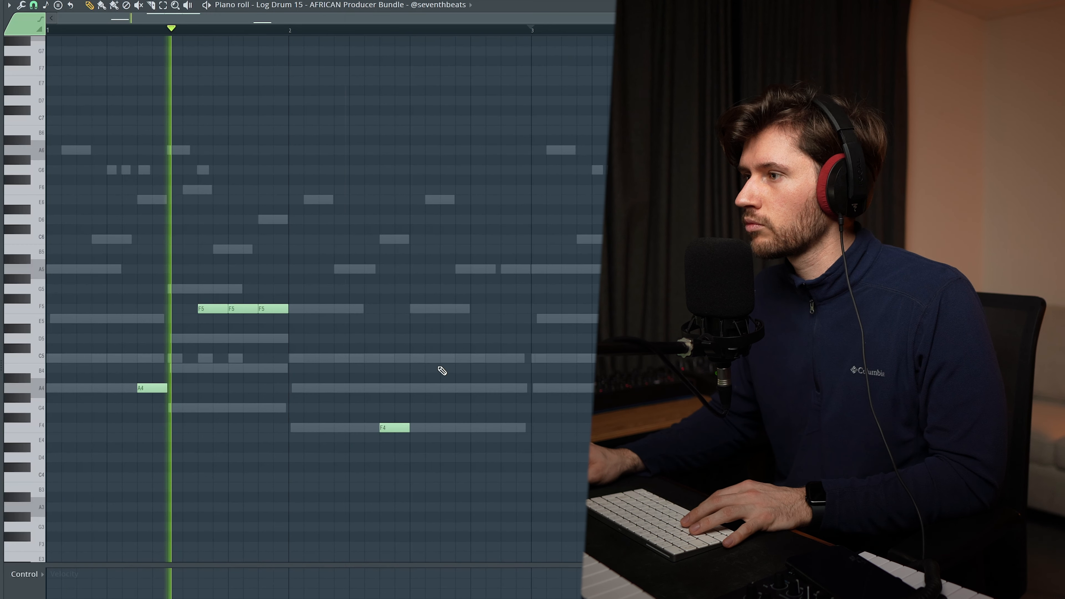
pyautogui.click(442, 358)
pyautogui.click(472, 359)
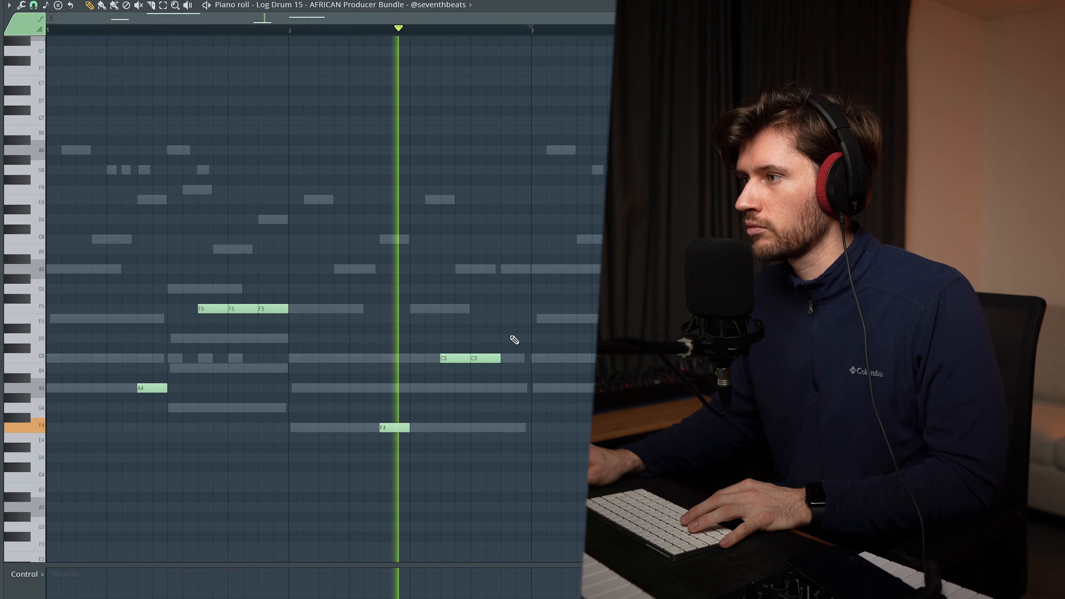
pyautogui.click(502, 359)
pyautogui.press('space')
# Duplicate the two-bar log drum pattern into bars 3 and 4, and raise bar 2's three closing notes to E5
pyautogui.scroll(-1, 581, 268)
pyautogui.moveTo(586, 229); pyautogui.dragTo(111, 499)
pyautogui.hotkey('ctrl', 'v')
pyautogui.hotkey('ctrl', 'v')
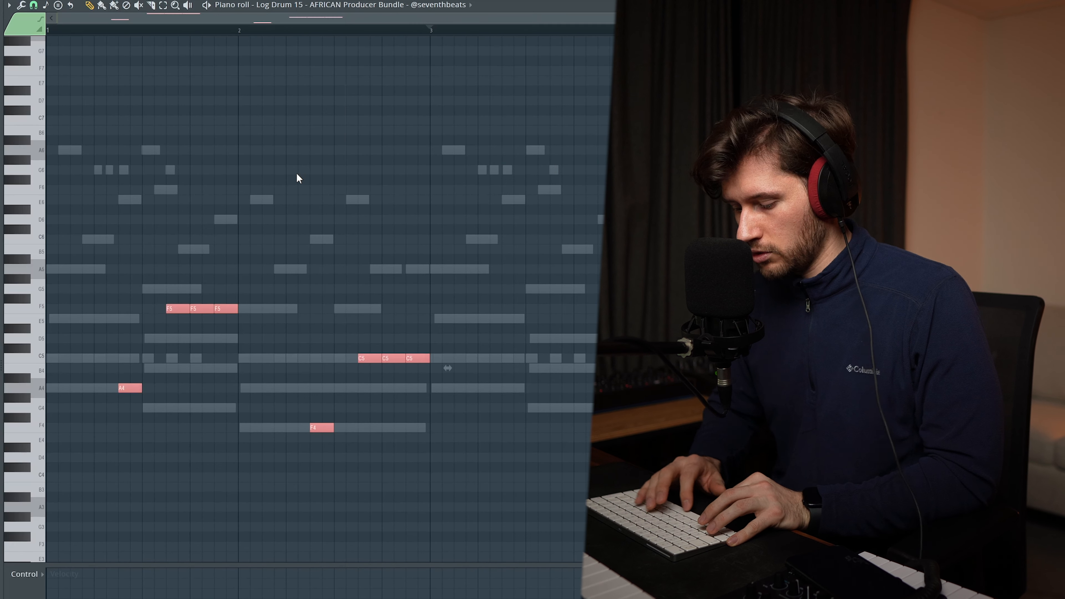
pyautogui.hotkey('ctrl', 'b')
# Raise bar 4's three closing notes to E5 and transpose the rest of the log drum pattern down an octave
pyautogui.moveTo(369, 333); pyautogui.dragTo(519, 381)
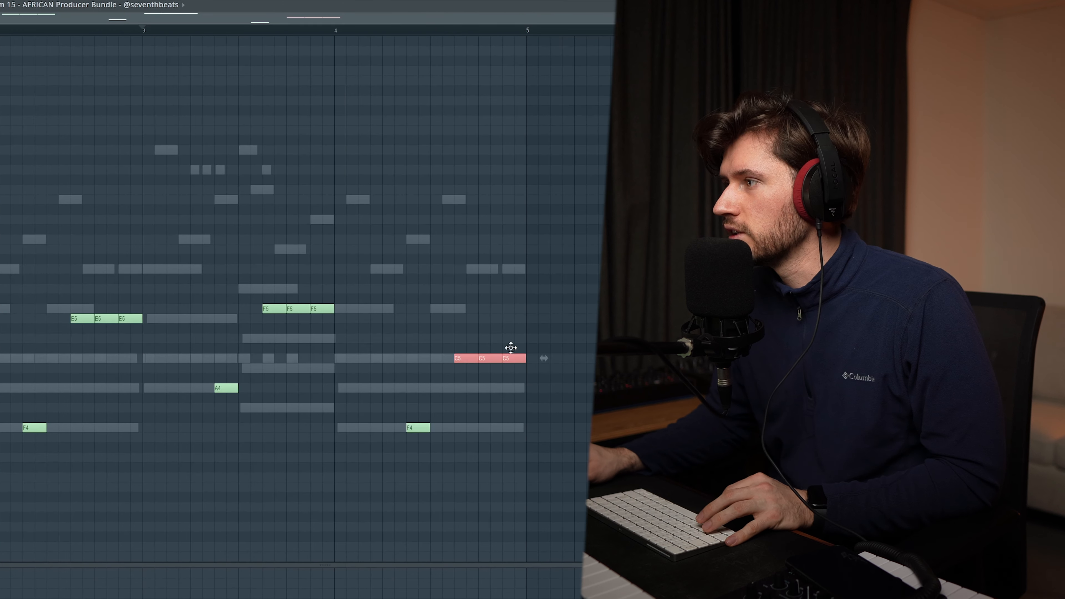
pyautogui.hotkey('ctrl', 'Up')
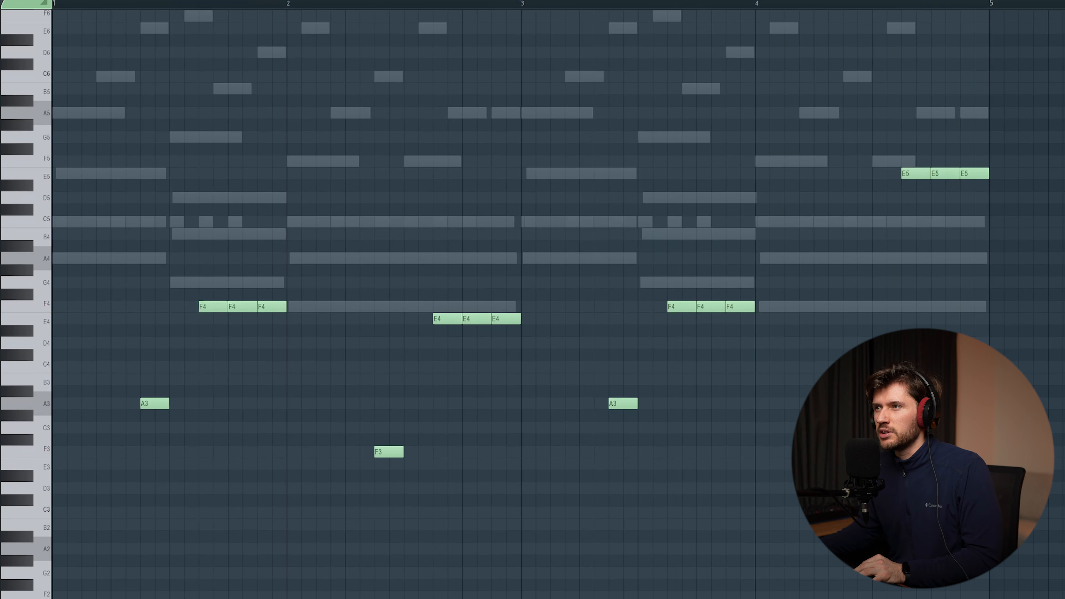
pyautogui.moveTo(76, 1); pyautogui.dragTo(549, 3)
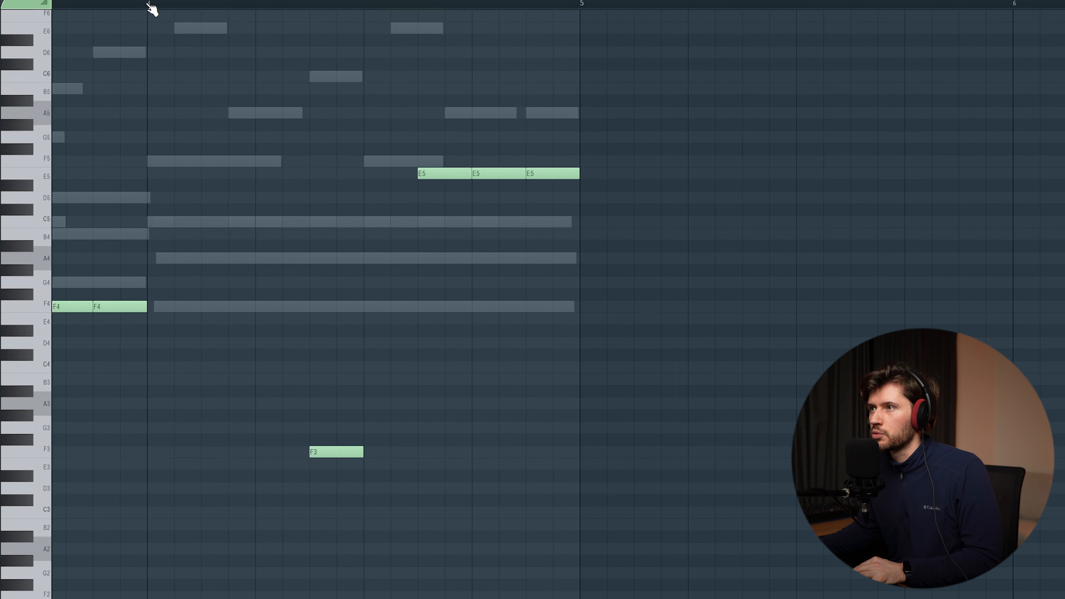
pyautogui.moveTo(150, 3); pyautogui.dragTo(562, 16)
pyautogui.click(66, 1)
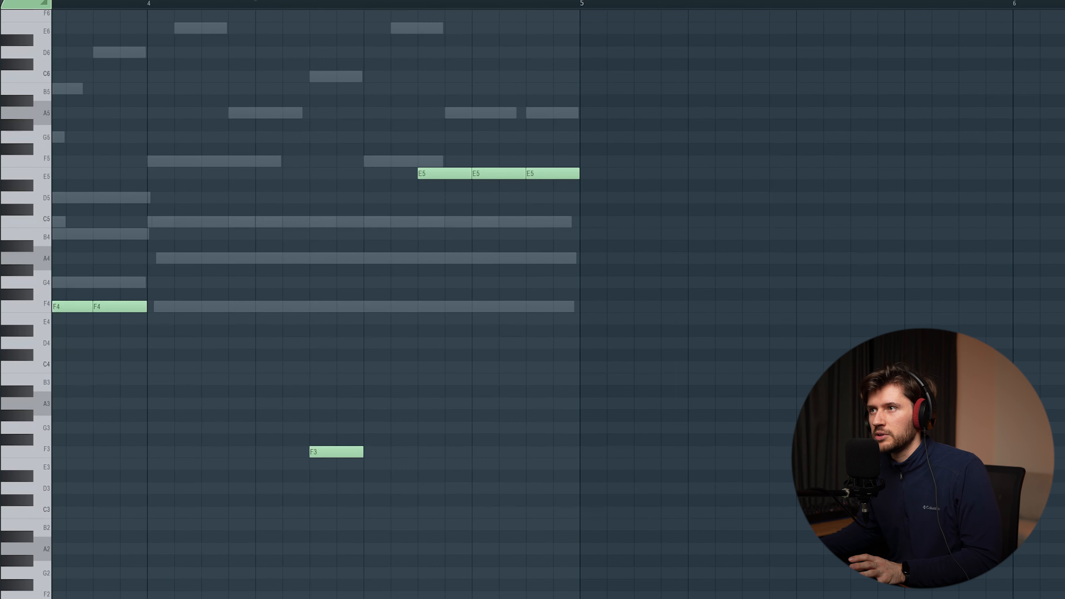
# Load the Bass You Are Looking For preset in the Mini V4 synth and set its filter cutoff to about 115 Hz
pyautogui.click(35, 0)
pyautogui.click(53, 82)
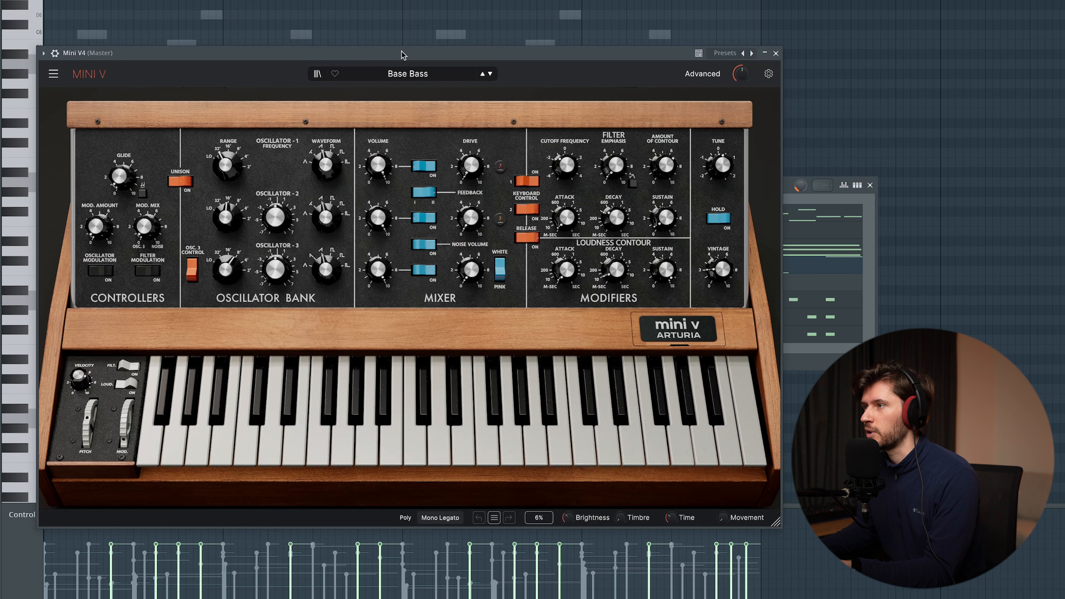
pyautogui.click(405, 75)
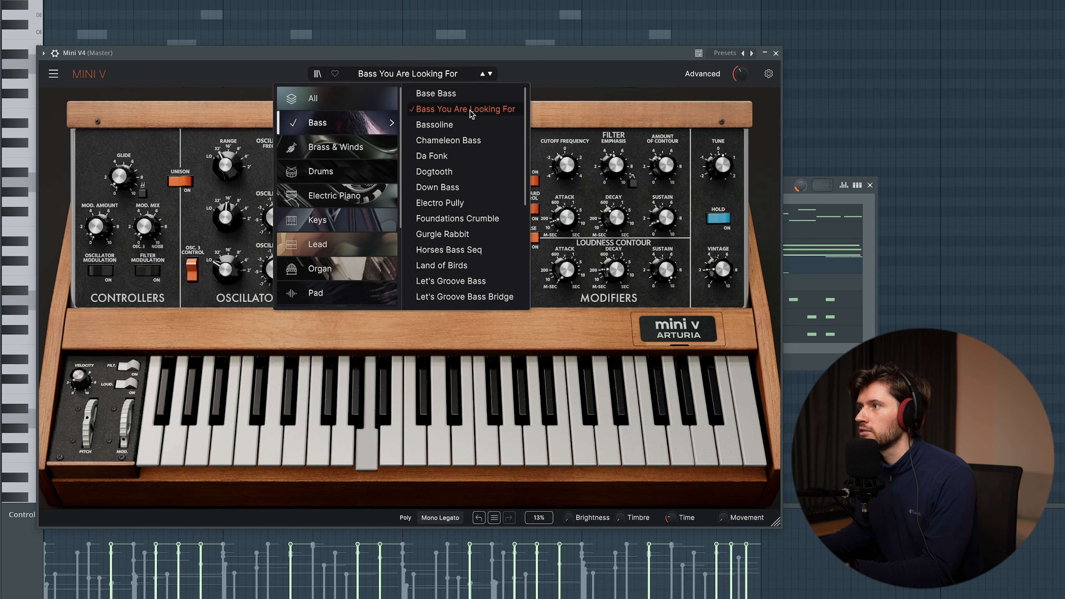
pyautogui.click(550, 65)
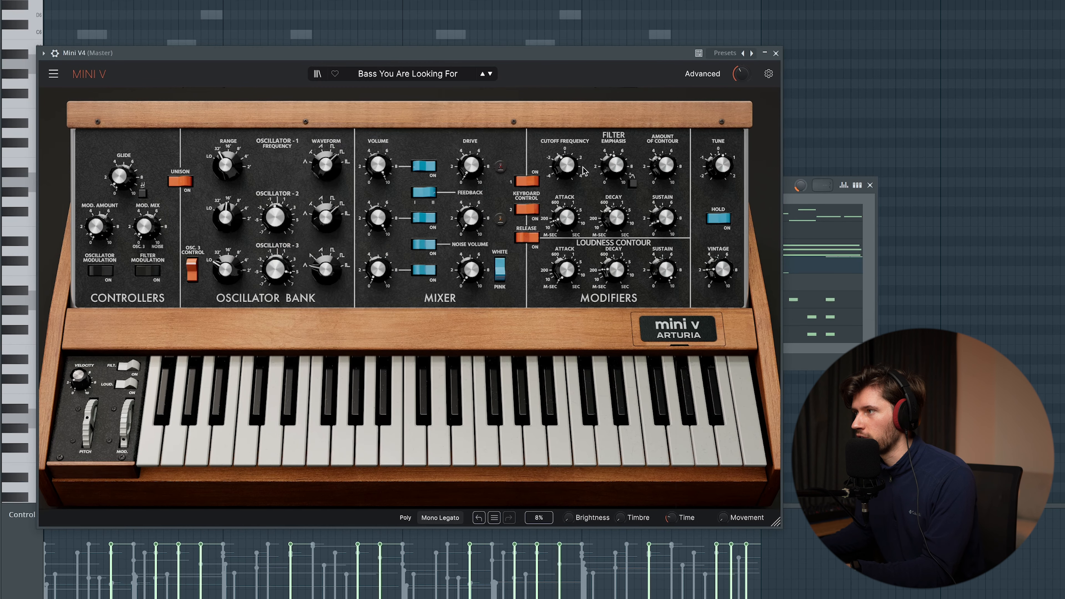
pyautogui.moveTo(583, 171); pyautogui.dragTo(584, 166)
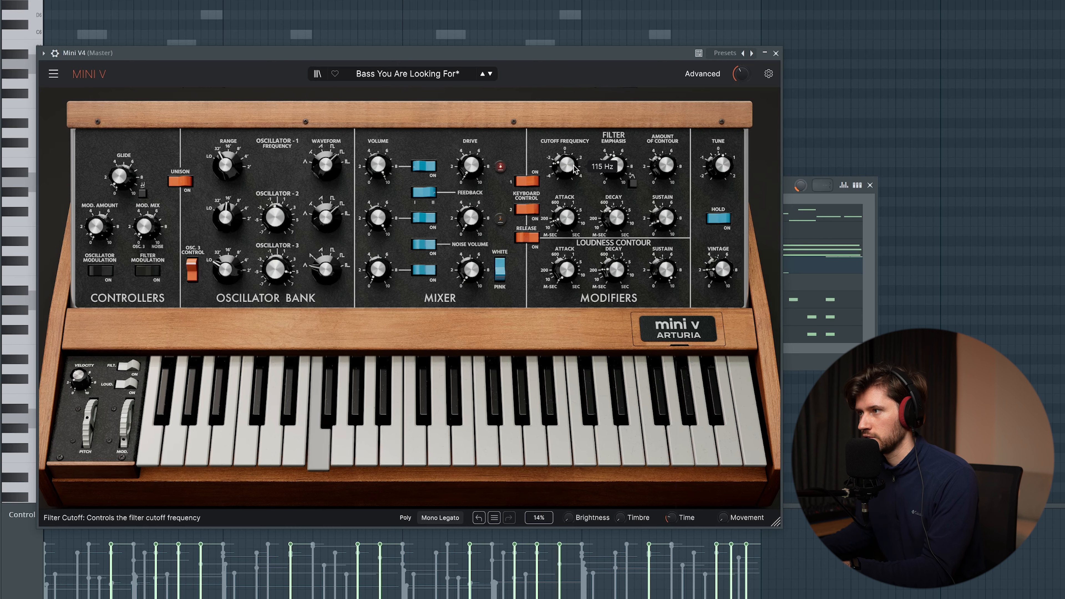
pyautogui.click(778, 53)
# Program bass notes A4 starting bar 1, F5 ending it, F4 at the start and middle of bar 2, and E5 ending it
pyautogui.click(330, 278)
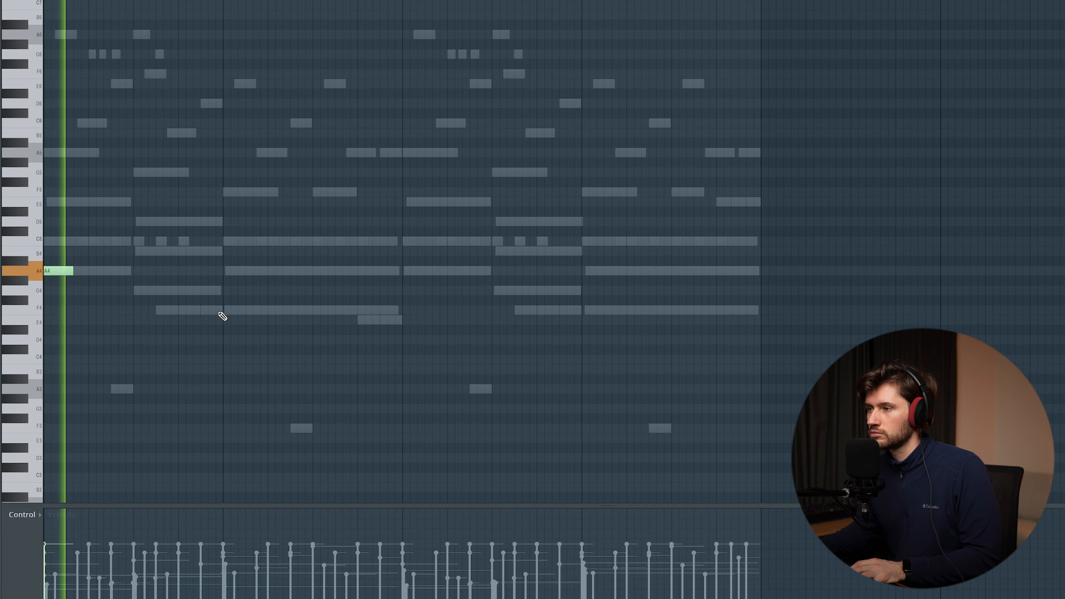
pyautogui.click(224, 311)
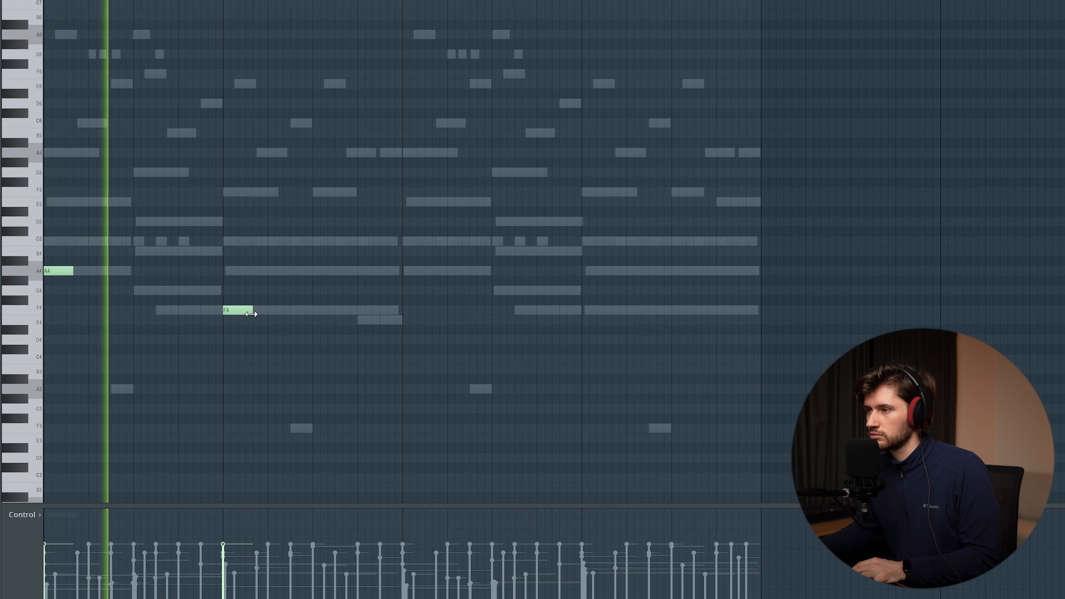
pyautogui.click(315, 312)
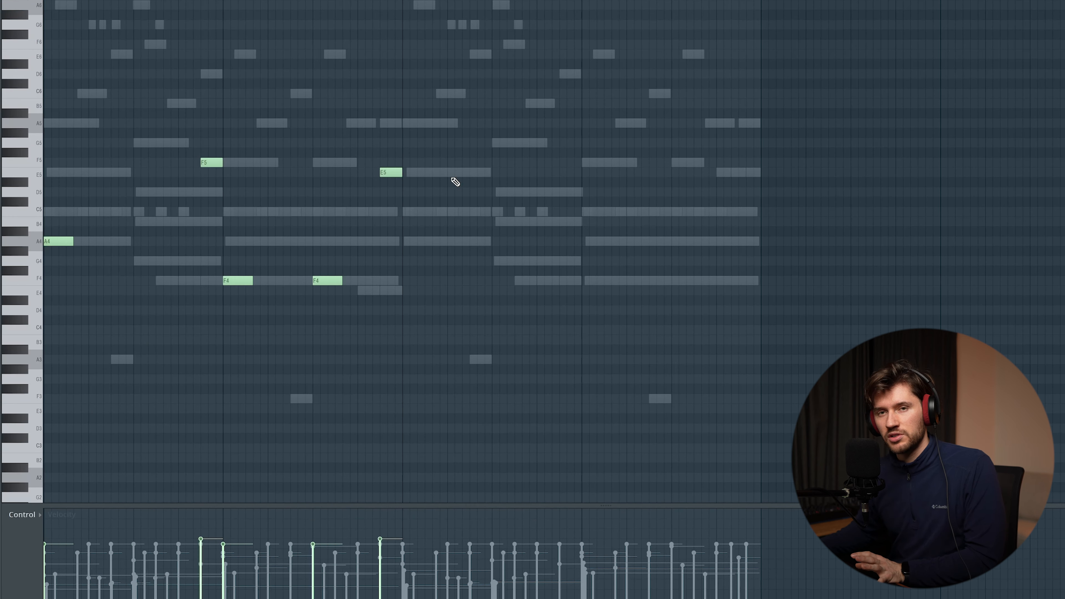
pyautogui.scroll(1, 575, 246)
pyautogui.press('space')
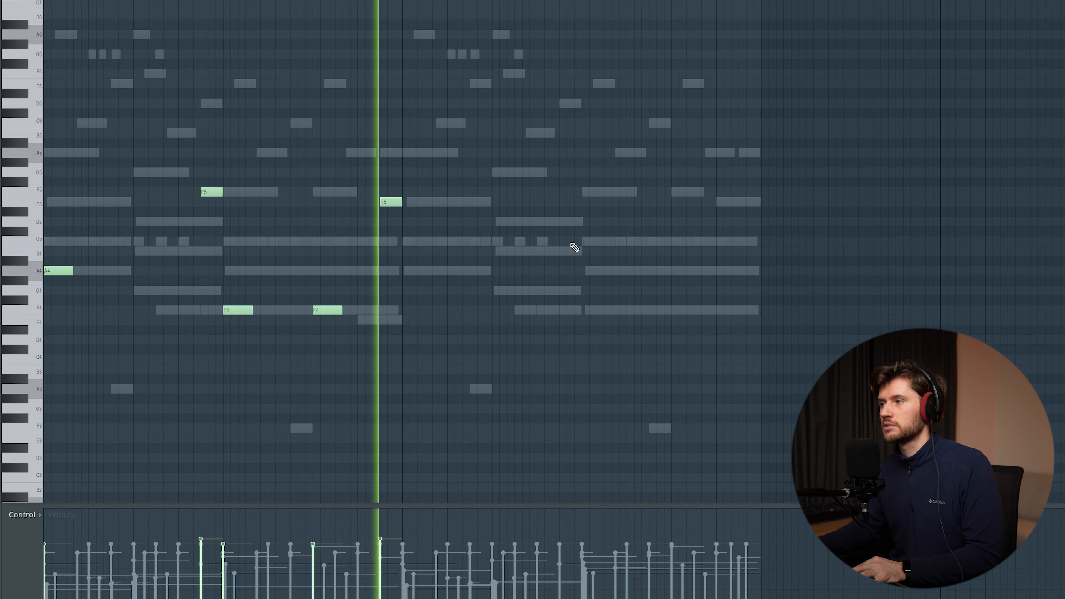
pyautogui.press('space')
# Duplicate the two-bar bass pattern into bars 3 and 4, and add an E5 note just before the middle of bar 2
pyautogui.moveTo(402, 0); pyautogui.dragTo(44, 0)
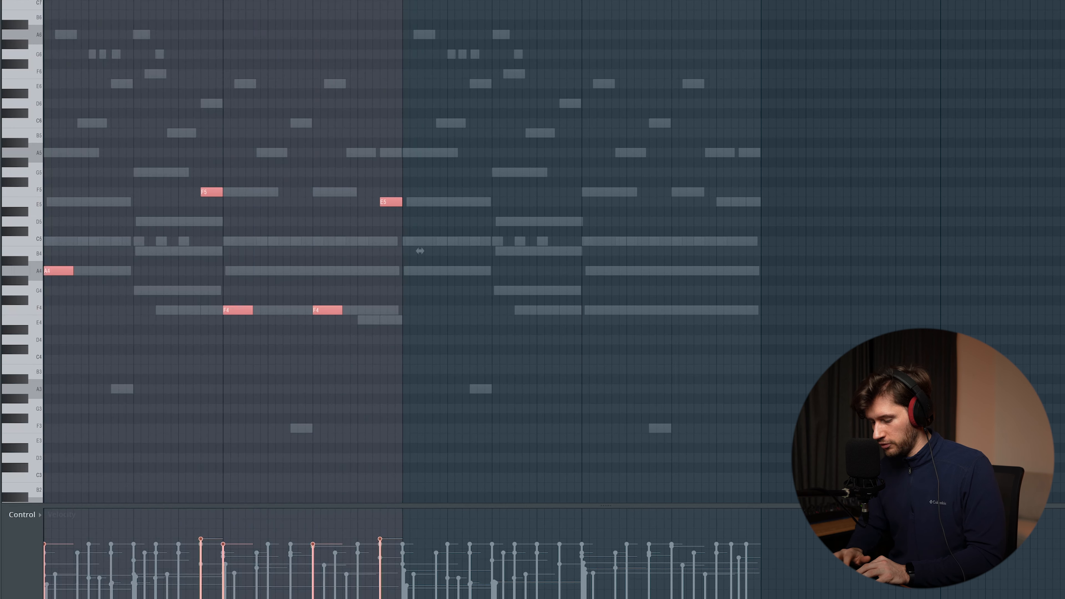
pyautogui.hotkey('ctrl', 'b')
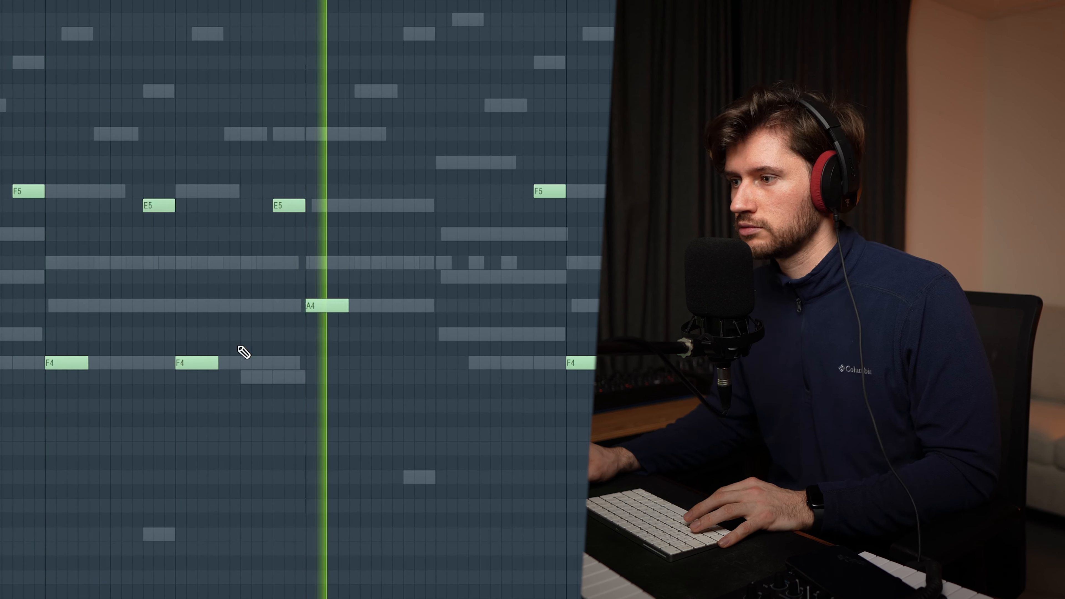
pyautogui.moveTo(138, 185); pyautogui.dragTo(105, 256)
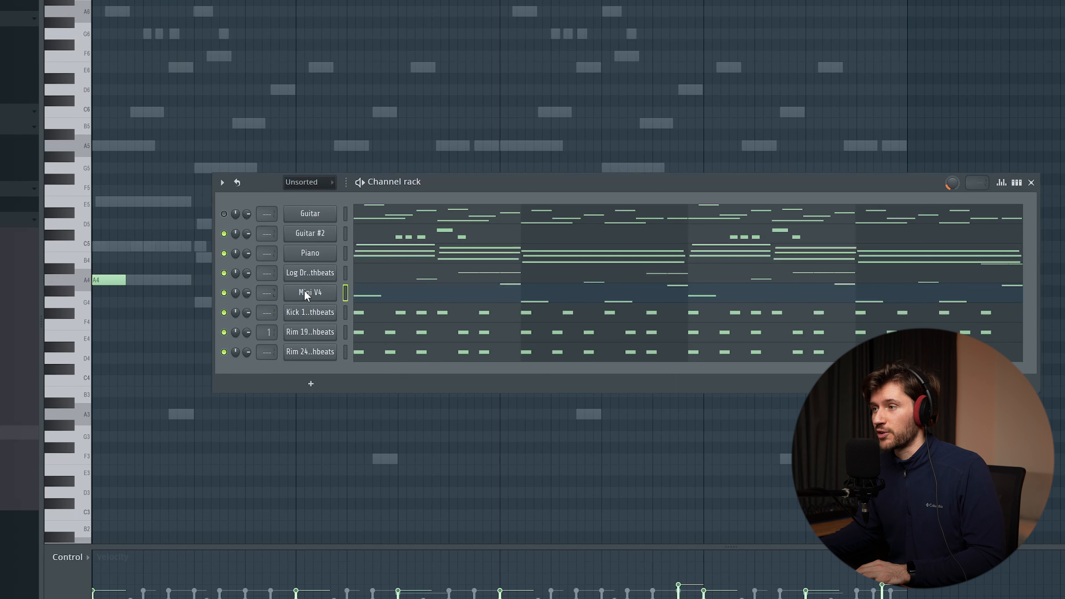
# Rename the Mini V4 channel as Bass
pyautogui.rightClick(304, 292)
pyautogui.click(369, 322)
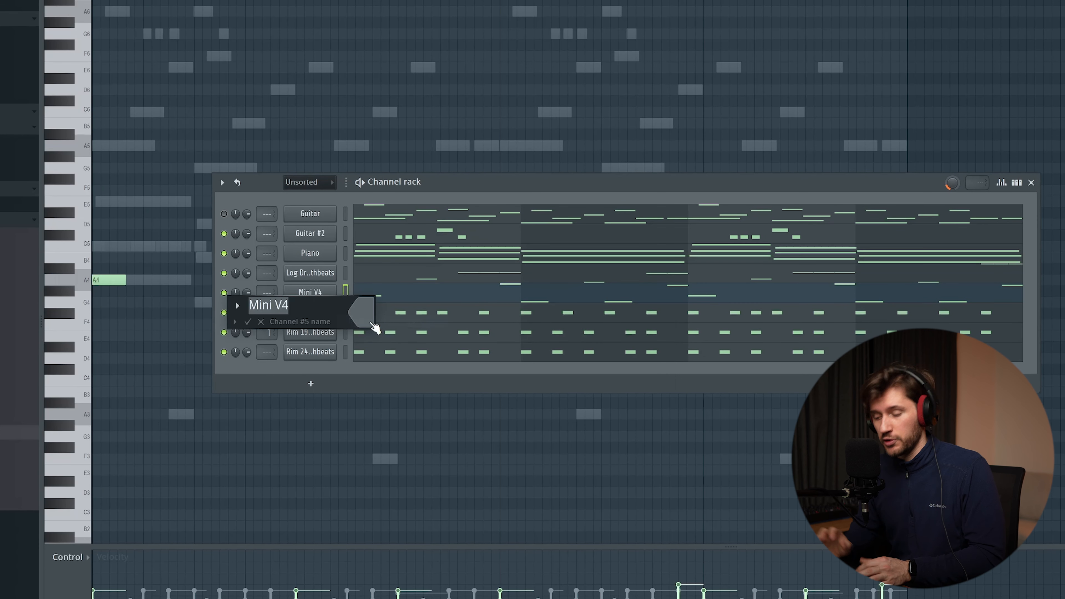
pyautogui.write('Bass')
pyautogui.press('Return')
# Insert a Fruity DX10 synth channel between the bass and kick channels, finding it with the plugin search "dx"
pyautogui.rightClick(338, 307)
pyautogui.moveTo(357, 413)
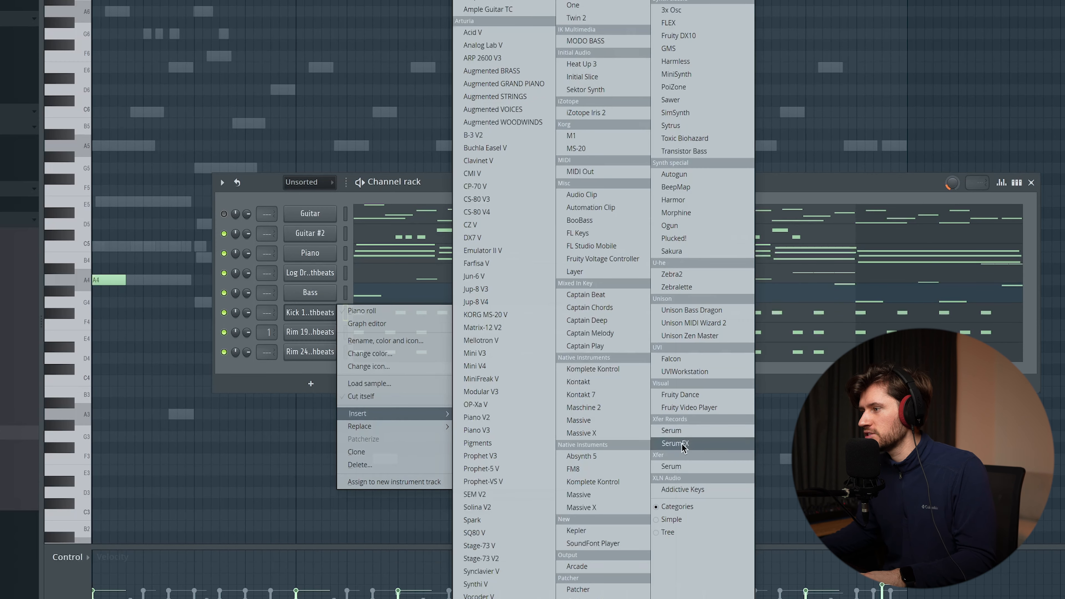
pyautogui.click(490, 1)
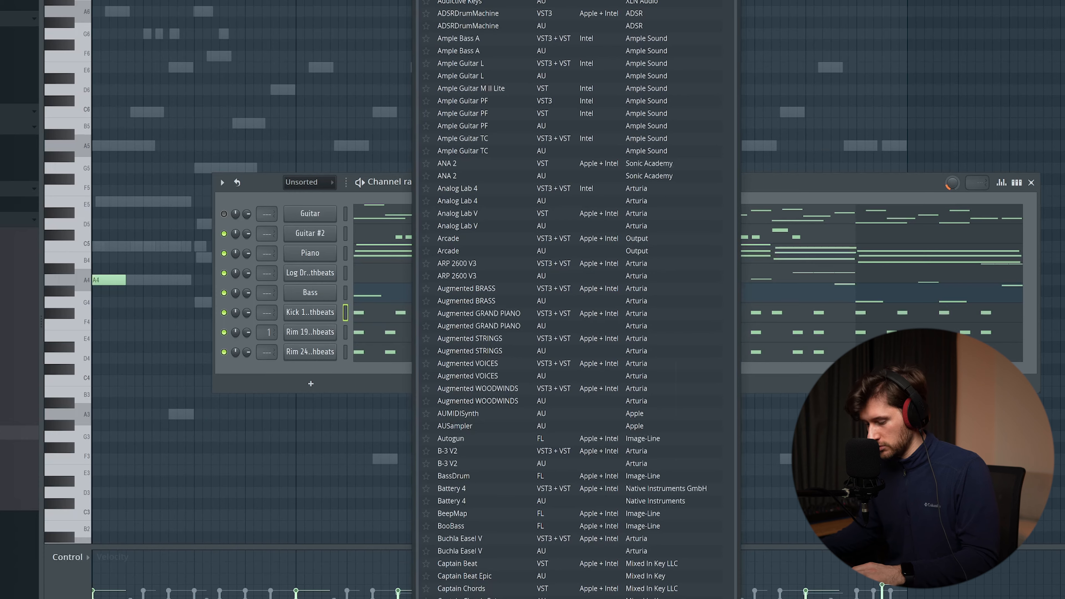
pyautogui.write('dx')
pyautogui.press('Return')
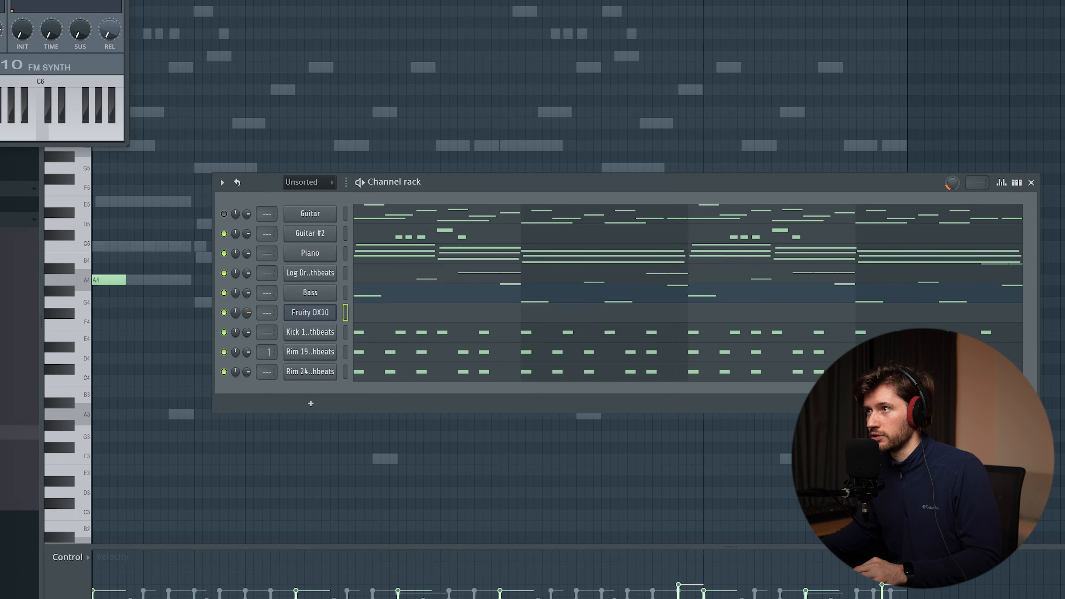
# Place the Fruity DX10 window over the channel rack and open its list of presets
pyautogui.moveTo(0, 0); pyautogui.dragTo(340, 196)
pyautogui.click(221, 166)
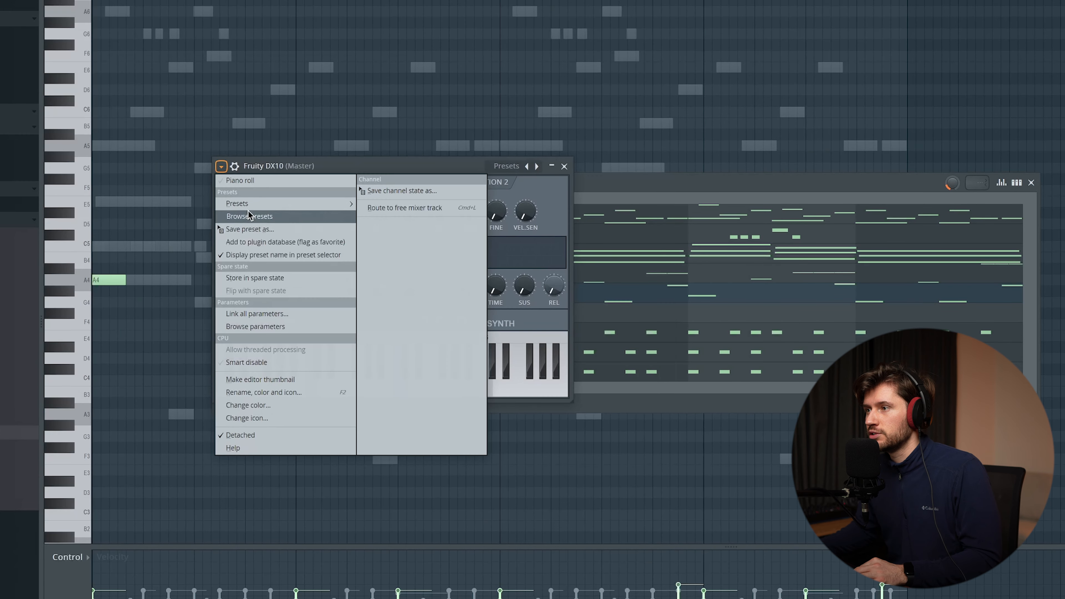
pyautogui.moveTo(282, 202)
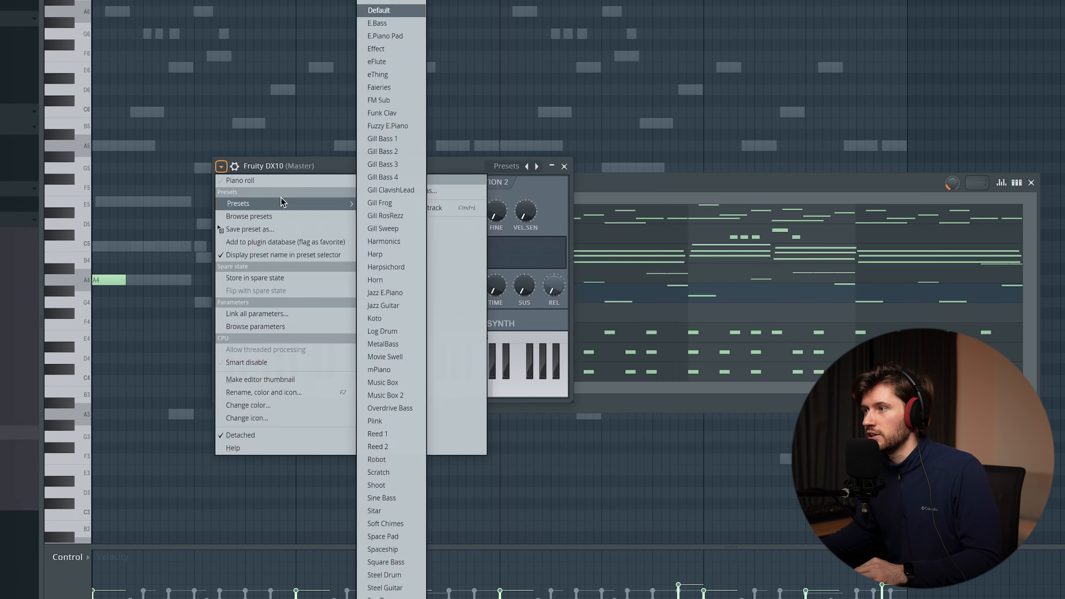